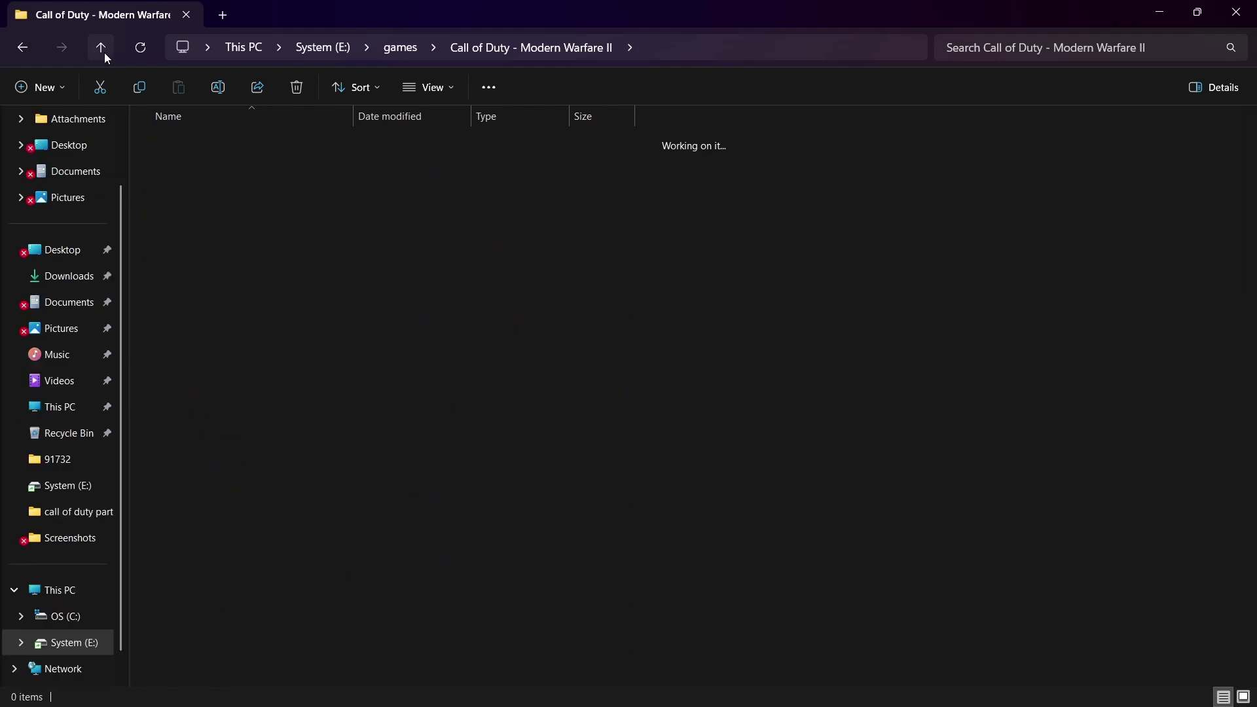
Step: Open the Call of Duty - Modern Warfare II folder inside games and run the !start_cod22 batch file
click(172, 167)
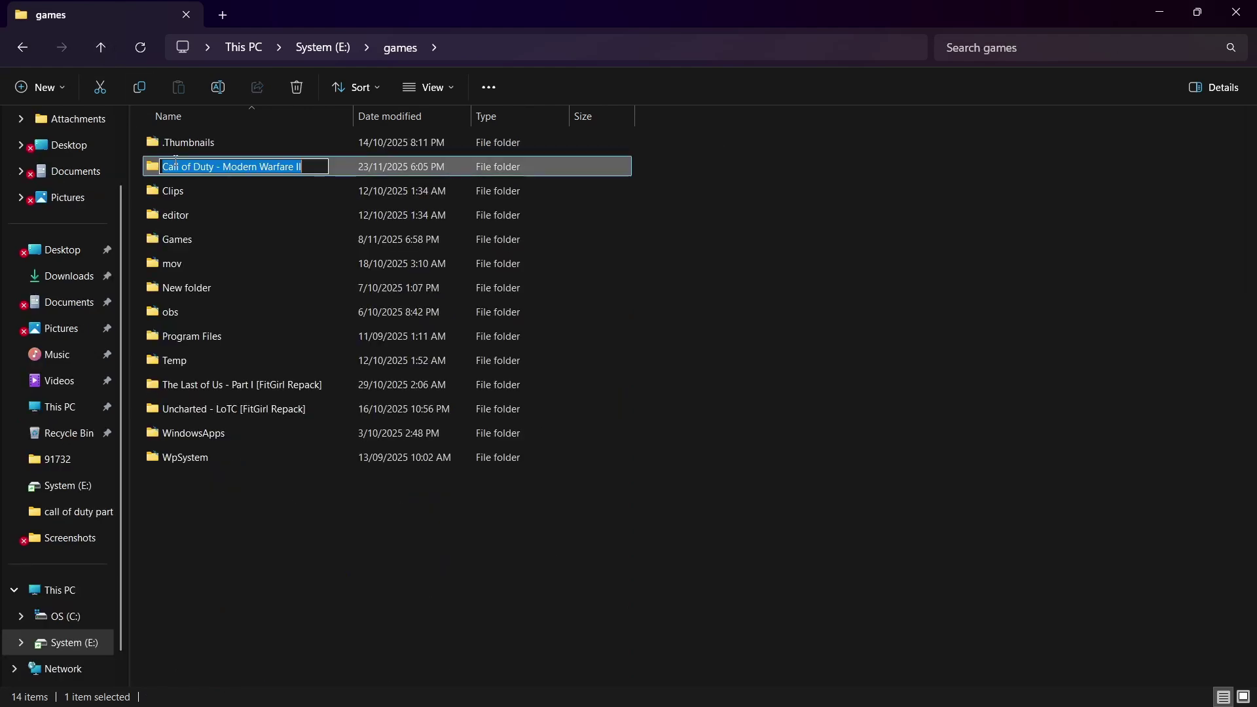
double_click(391, 168)
click(391, 167)
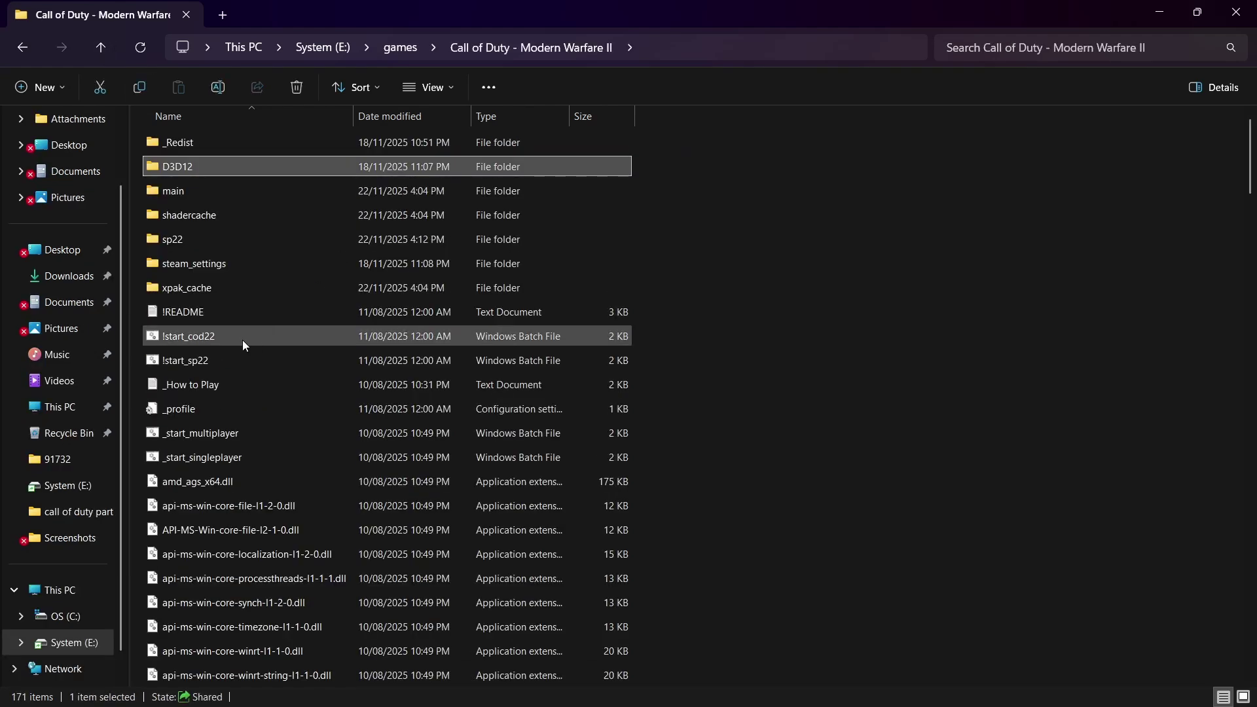
double_click(316, 338)
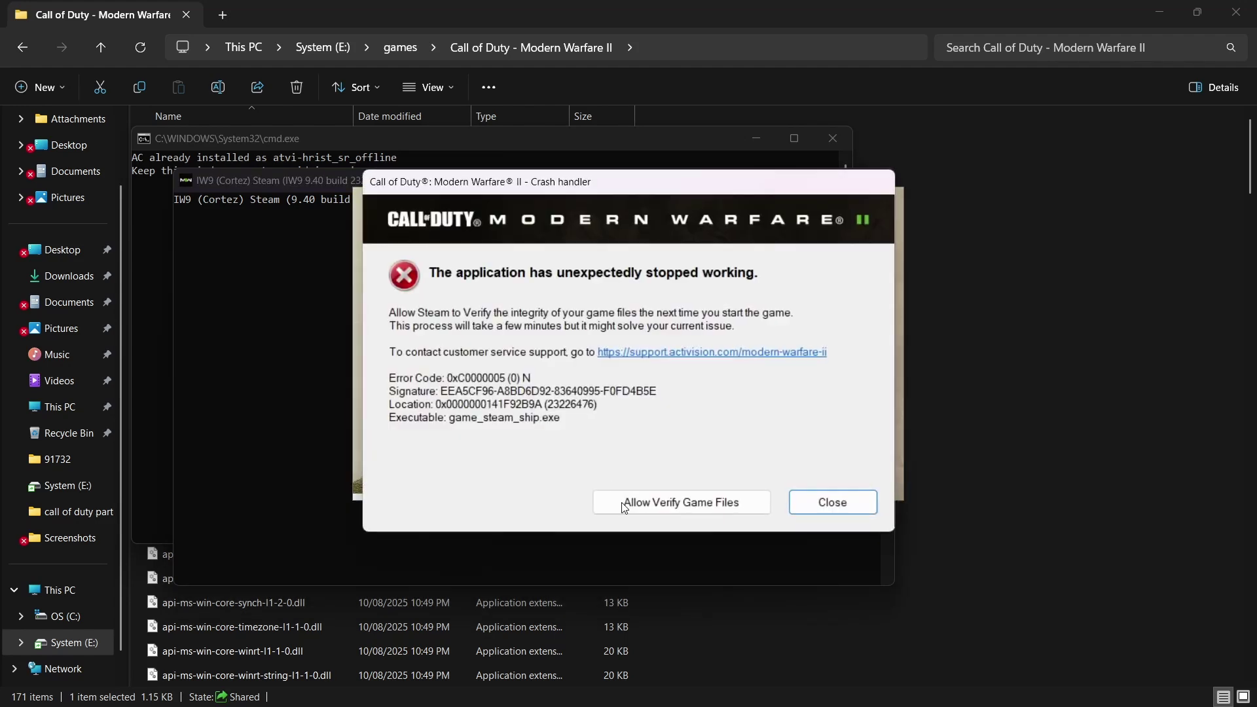
Step: Move the crash handler and the game's splash window apart, then close the crash handler
drag(635, 171, 443, 264)
drag(434, 196, 642, 345)
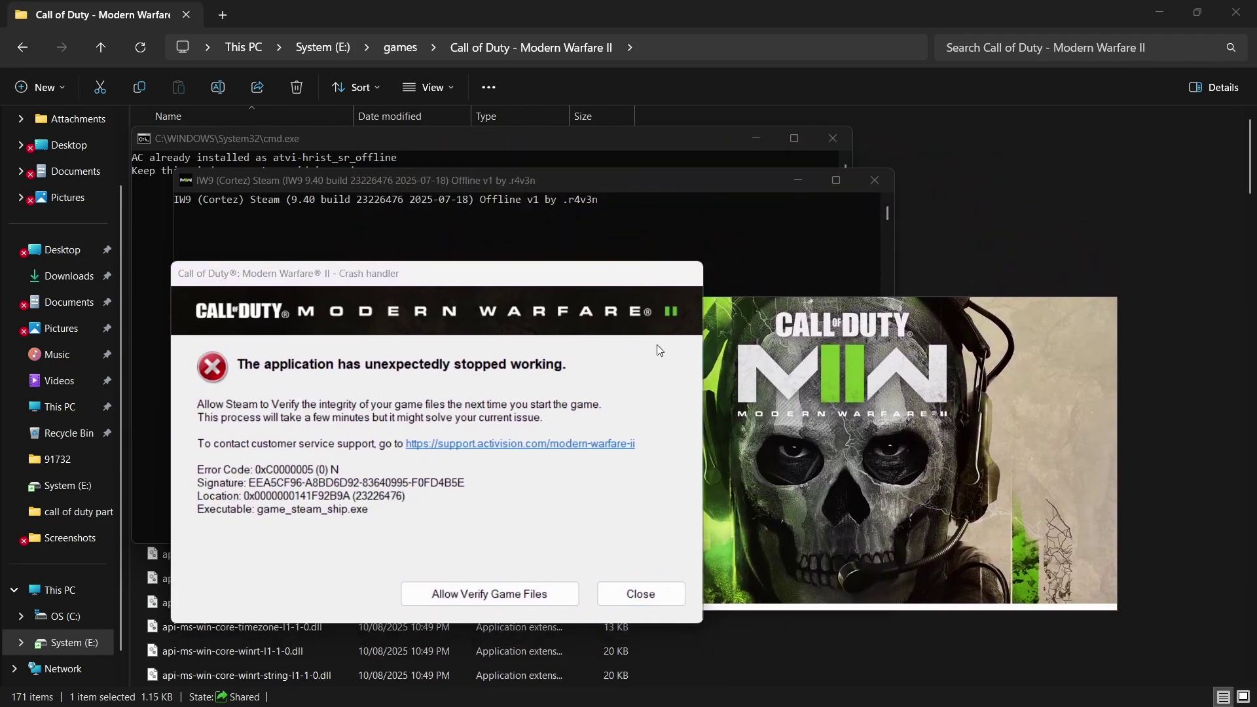
drag(591, 279, 524, 219)
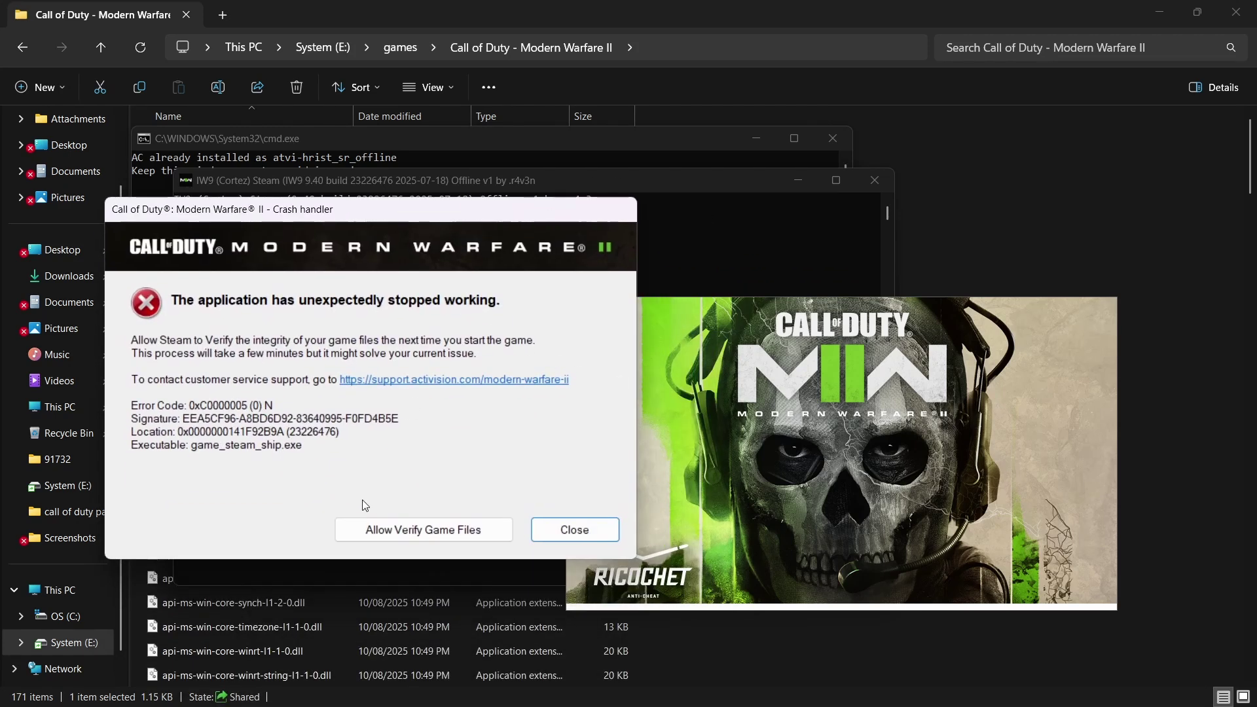
click(579, 527)
click(858, 501)
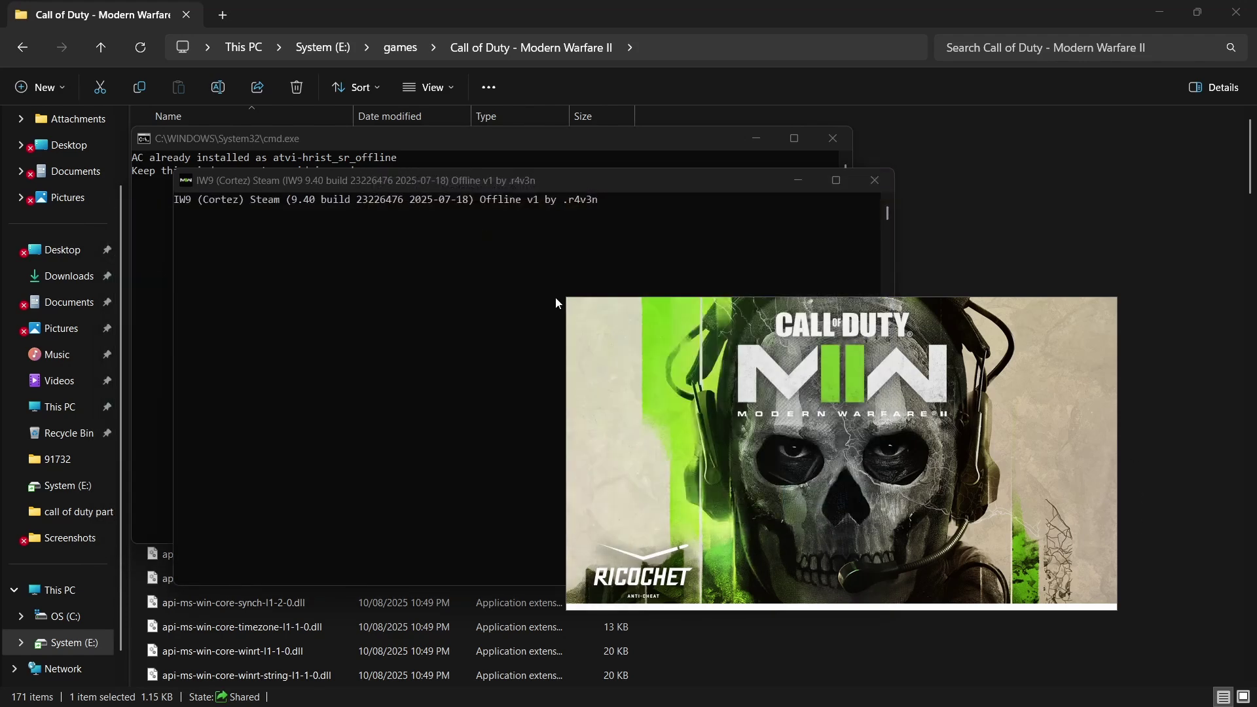
Step: Close the IW9 (Cortez) and cmd.exe console windows and minimize the game folder window
mouse_move(973, 674)
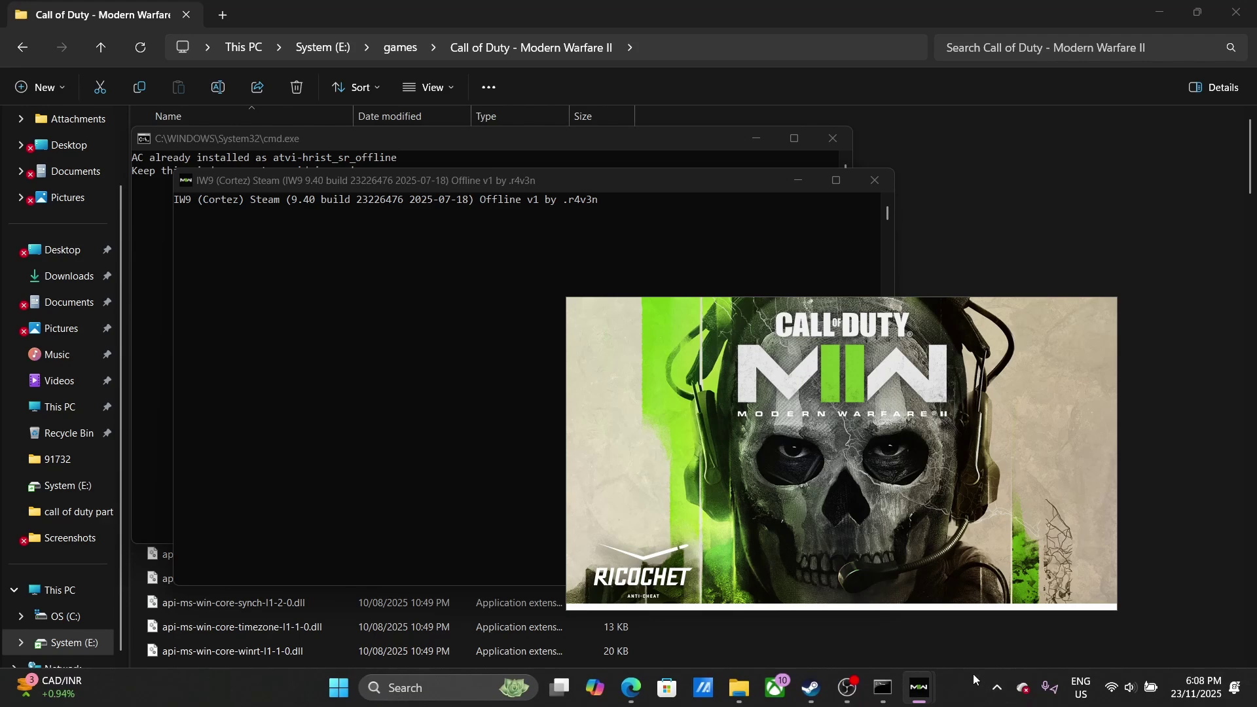
click(976, 622)
click(860, 187)
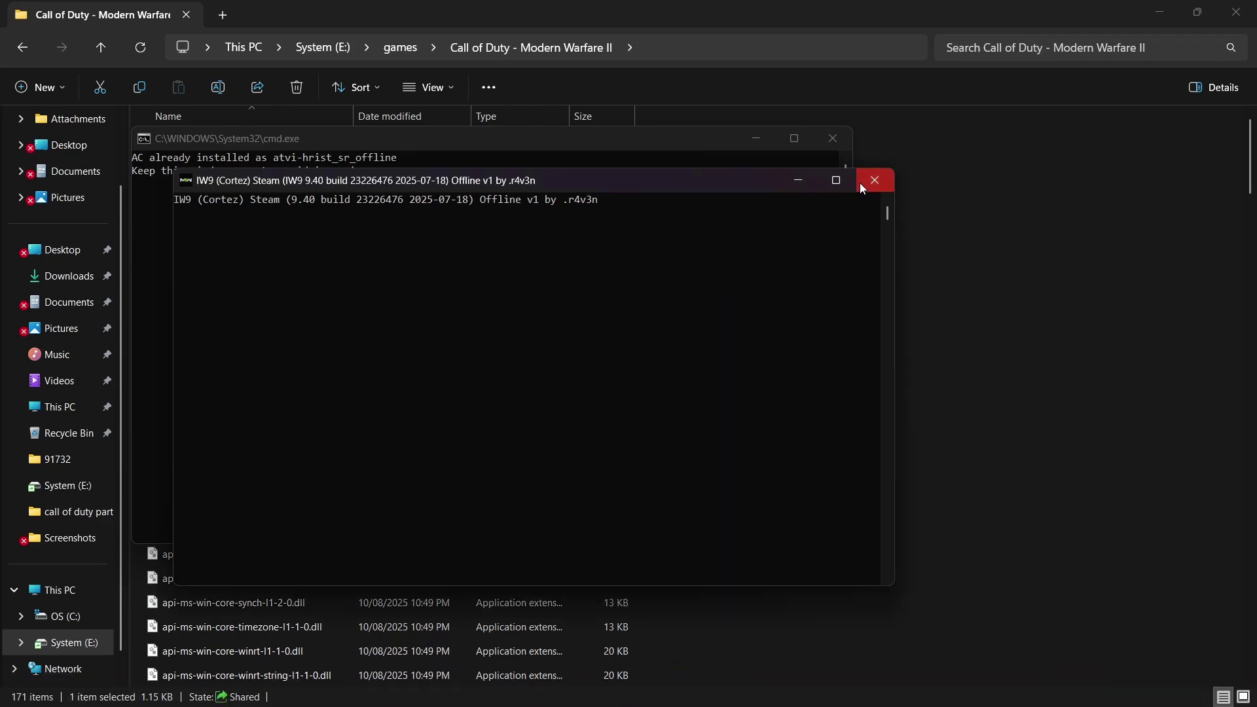
click(833, 139)
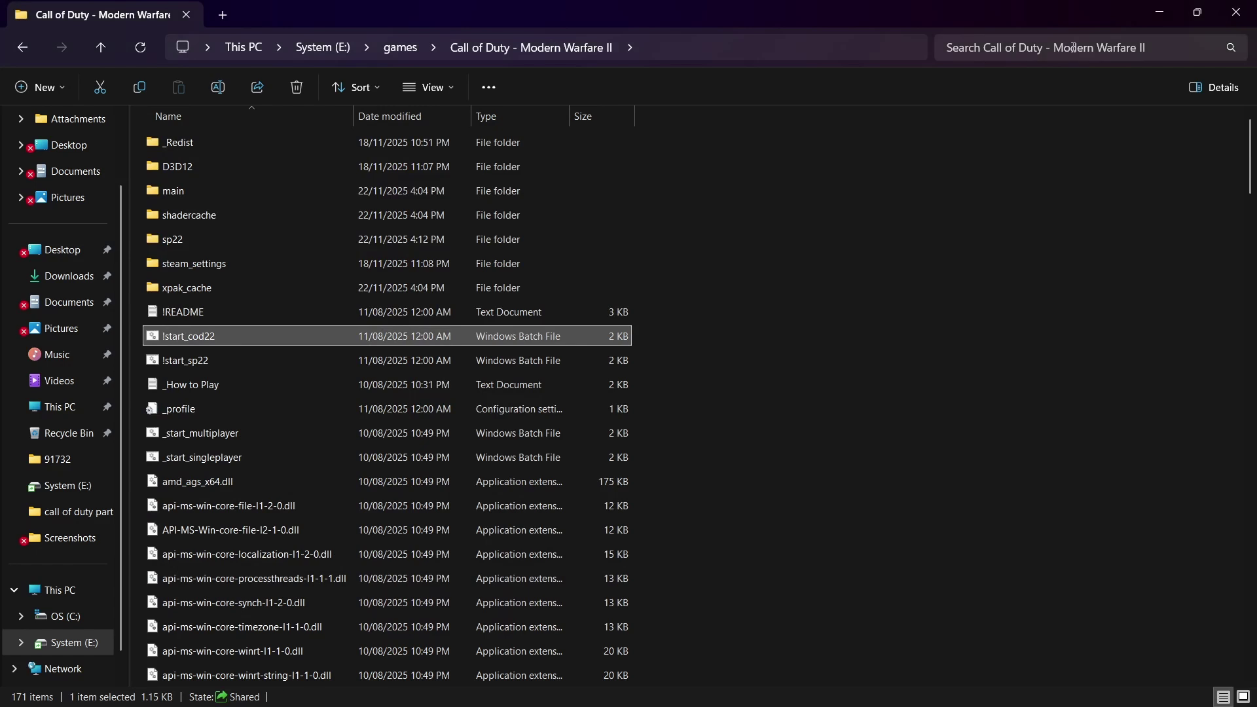
click(1156, 8)
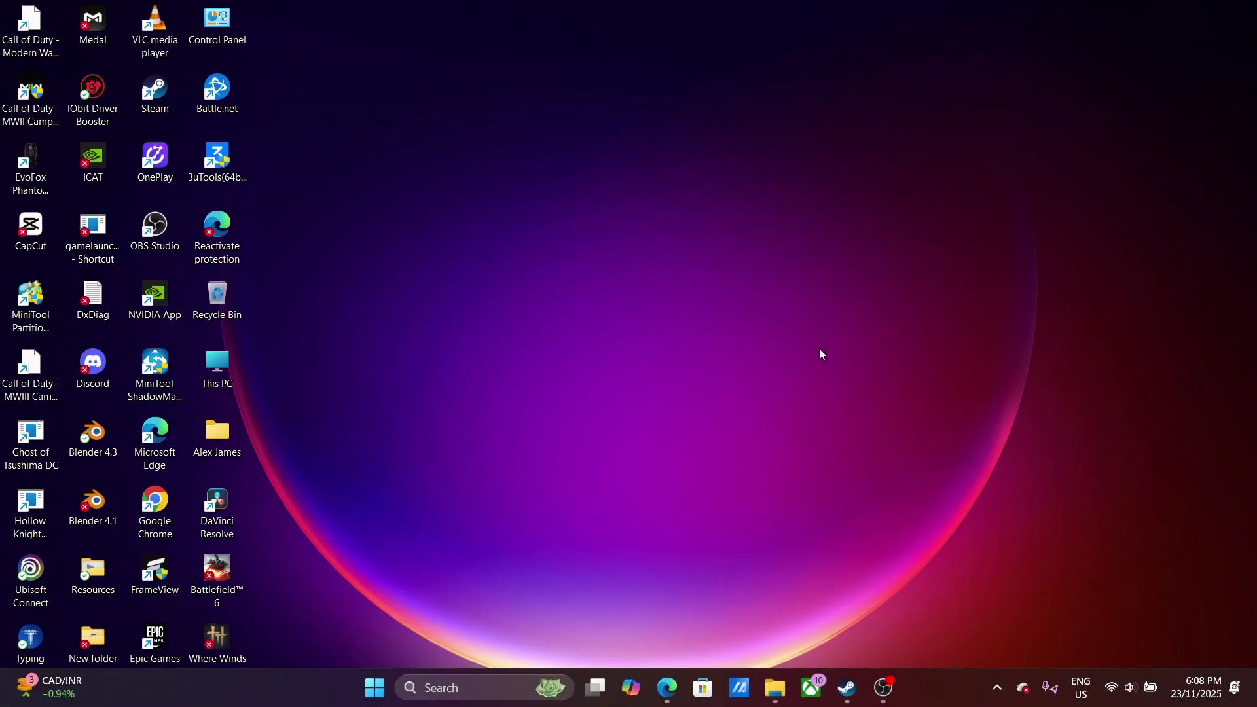
Step: Search Windows for Virus & threat protection and open the Protection history in Windows Security
click(492, 686)
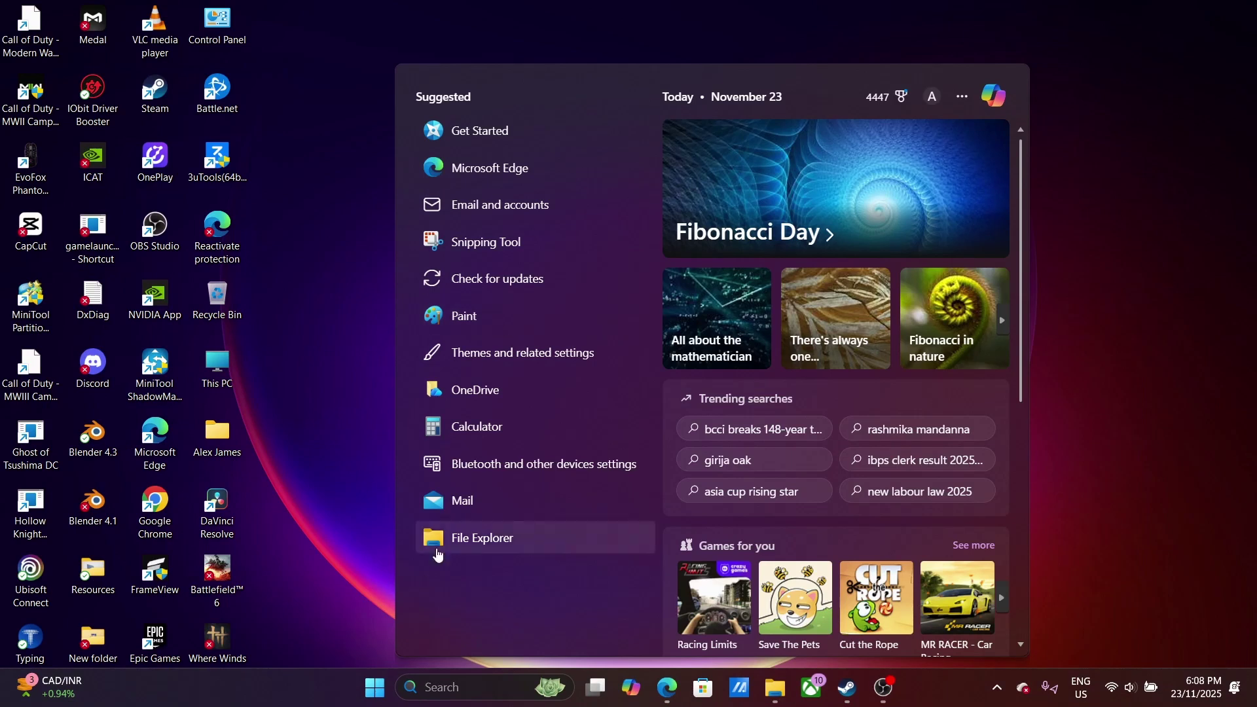
text(V)
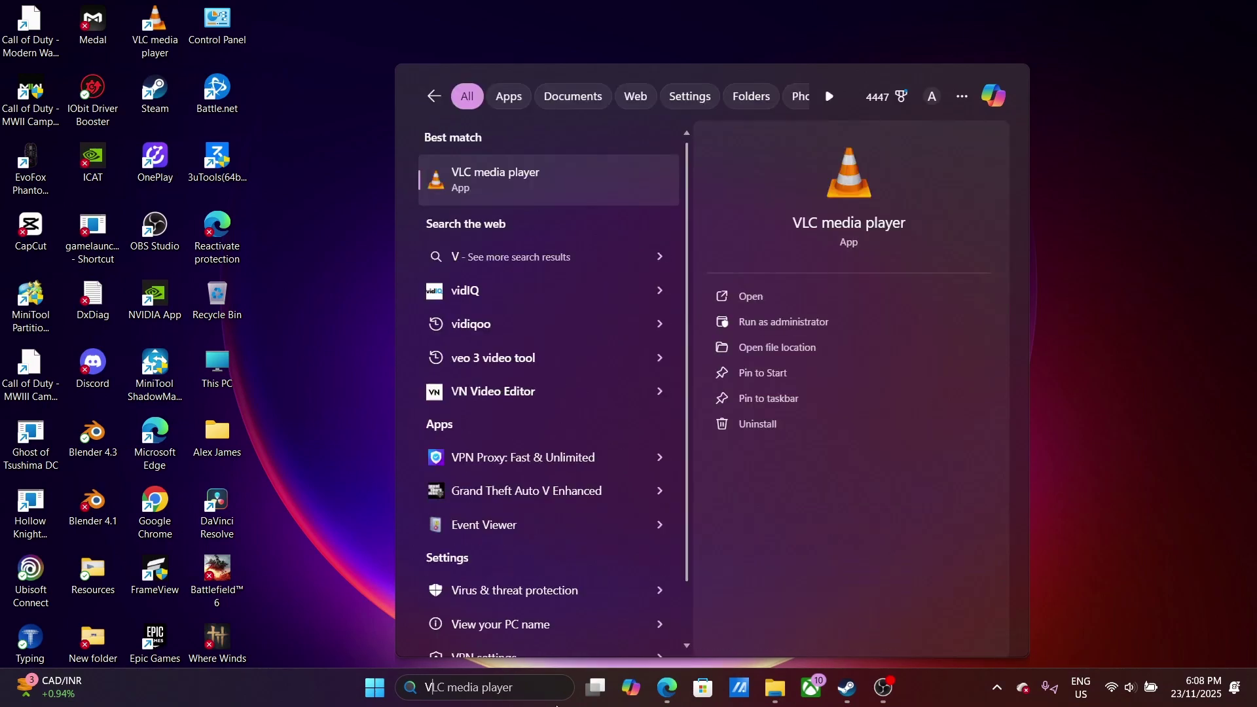
text(i)
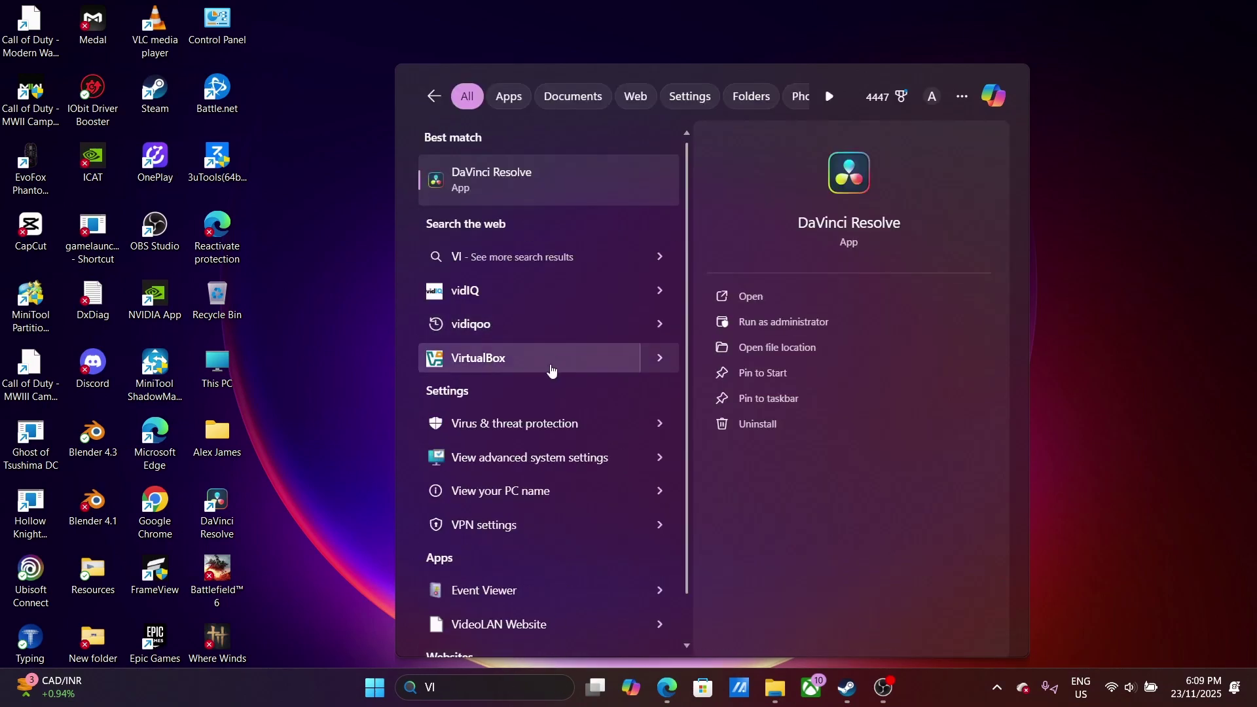
click(548, 433)
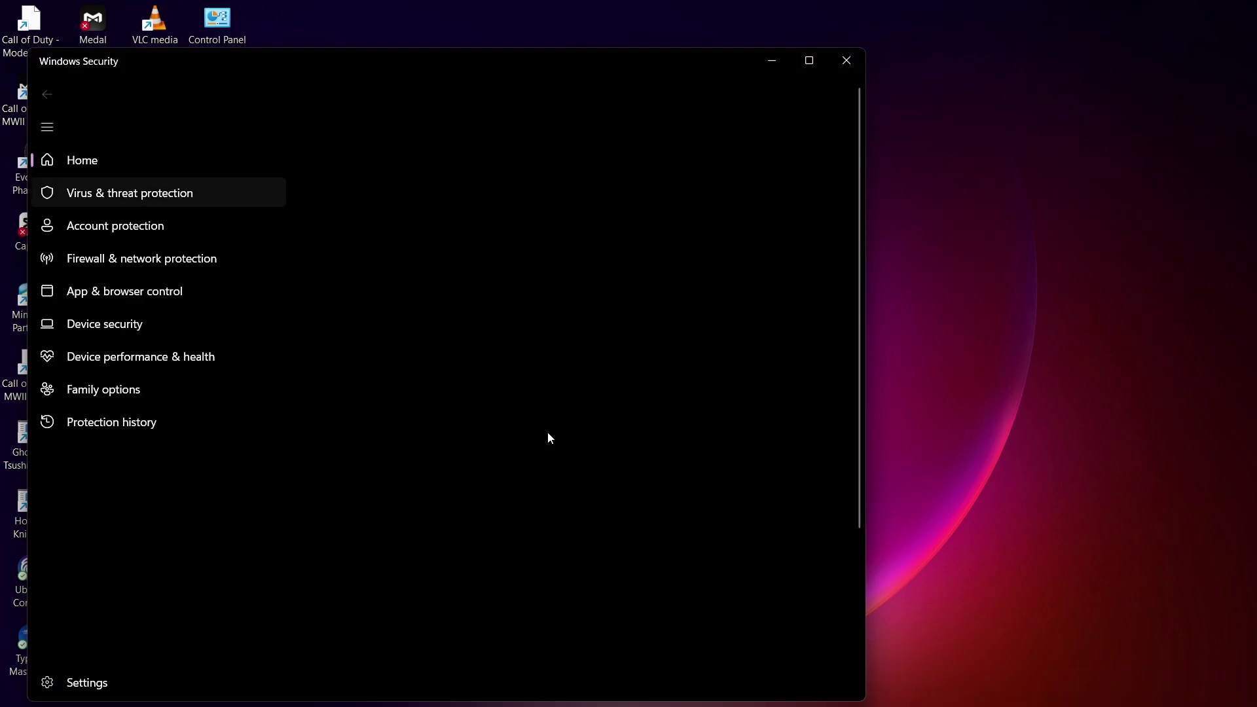
click(167, 439)
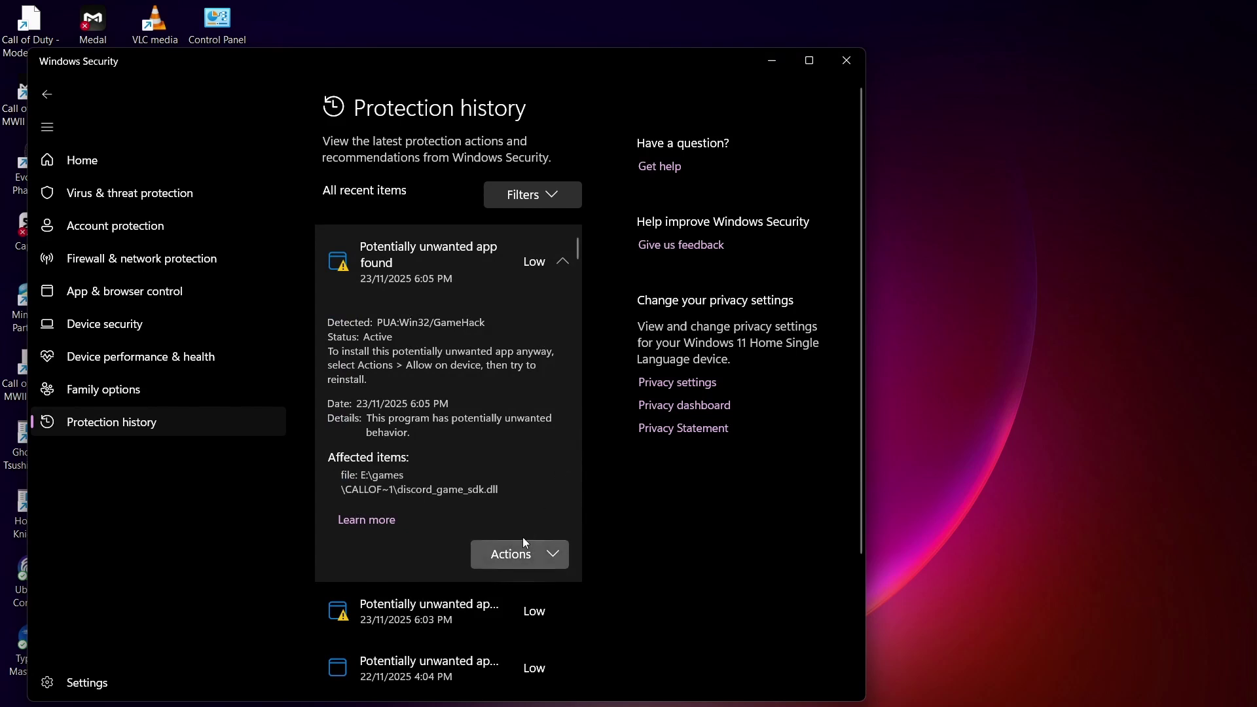
click(524, 550)
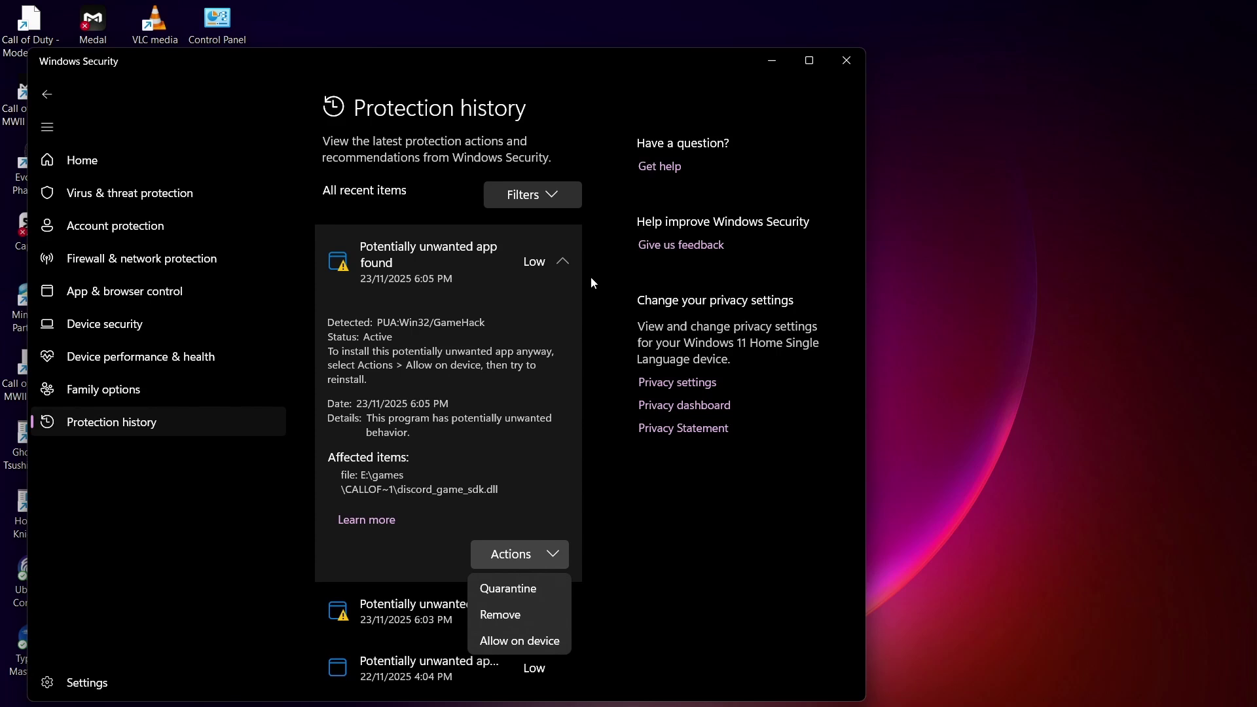
click(965, 269)
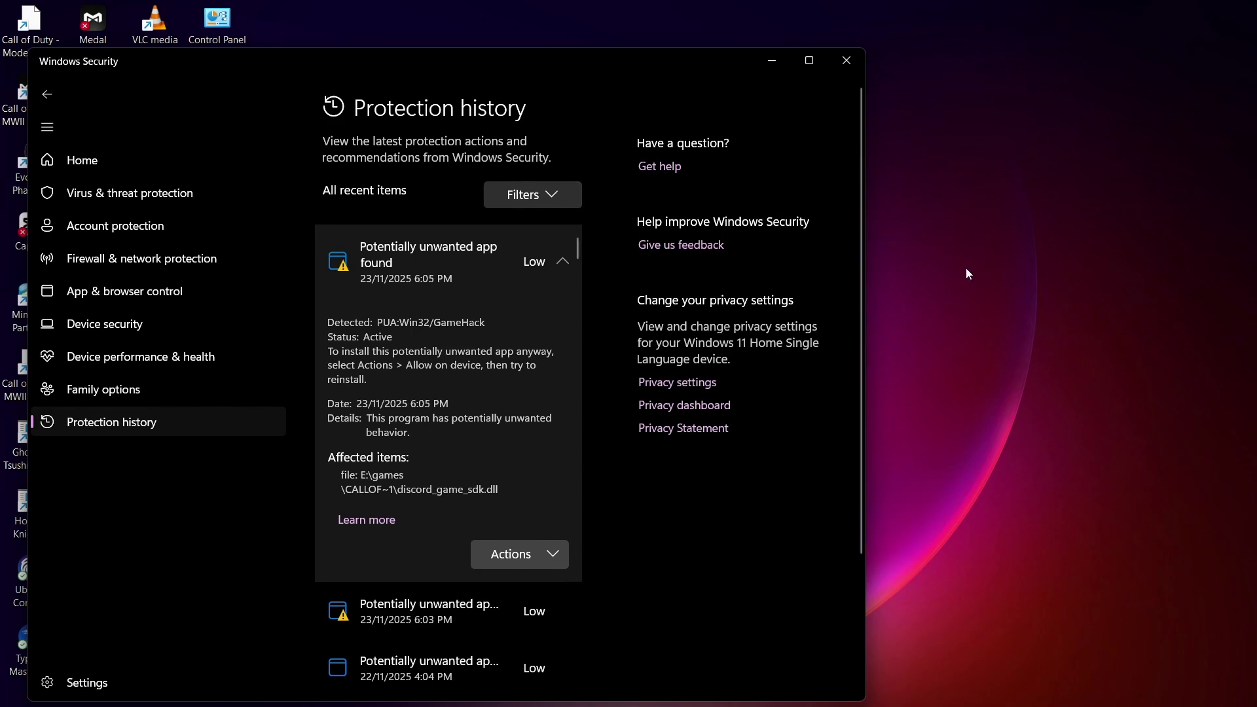
click(629, 449)
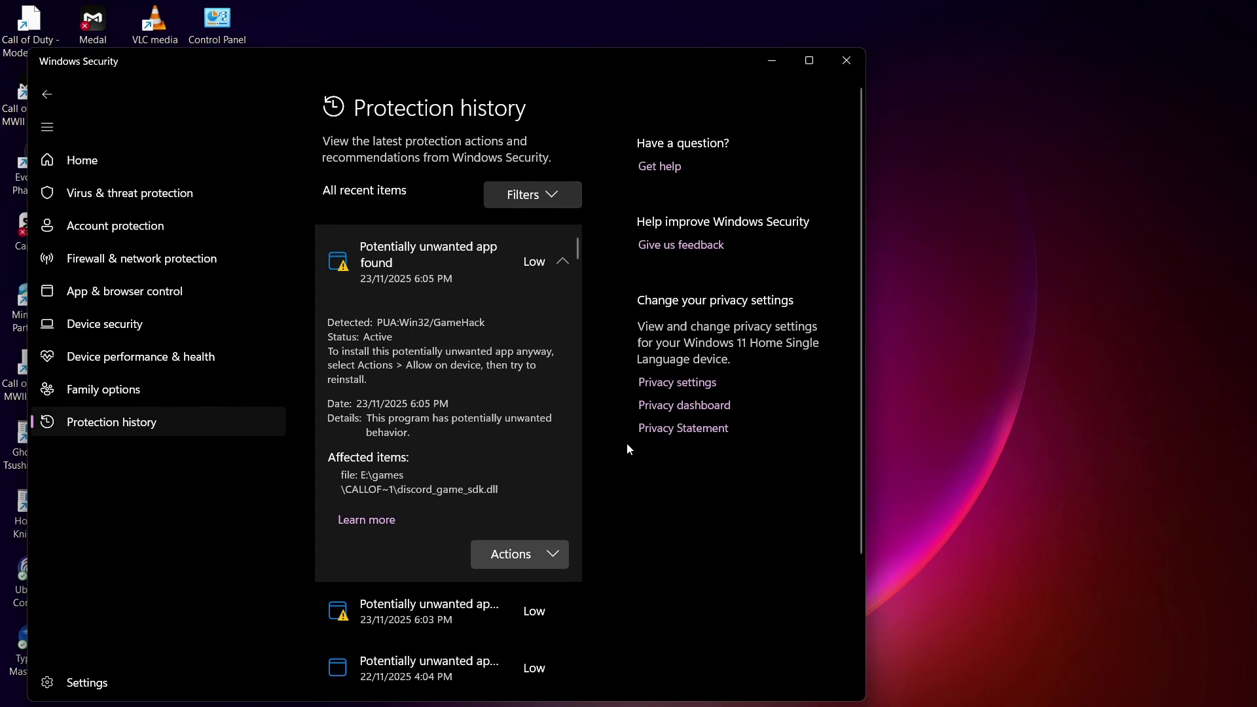
click(552, 189)
click(606, 248)
Step: Quarantine the PUA:Win32/GameHack detection dated 23/11/2025 6:05 PM that affects discord_game_sdk.dll
click(556, 559)
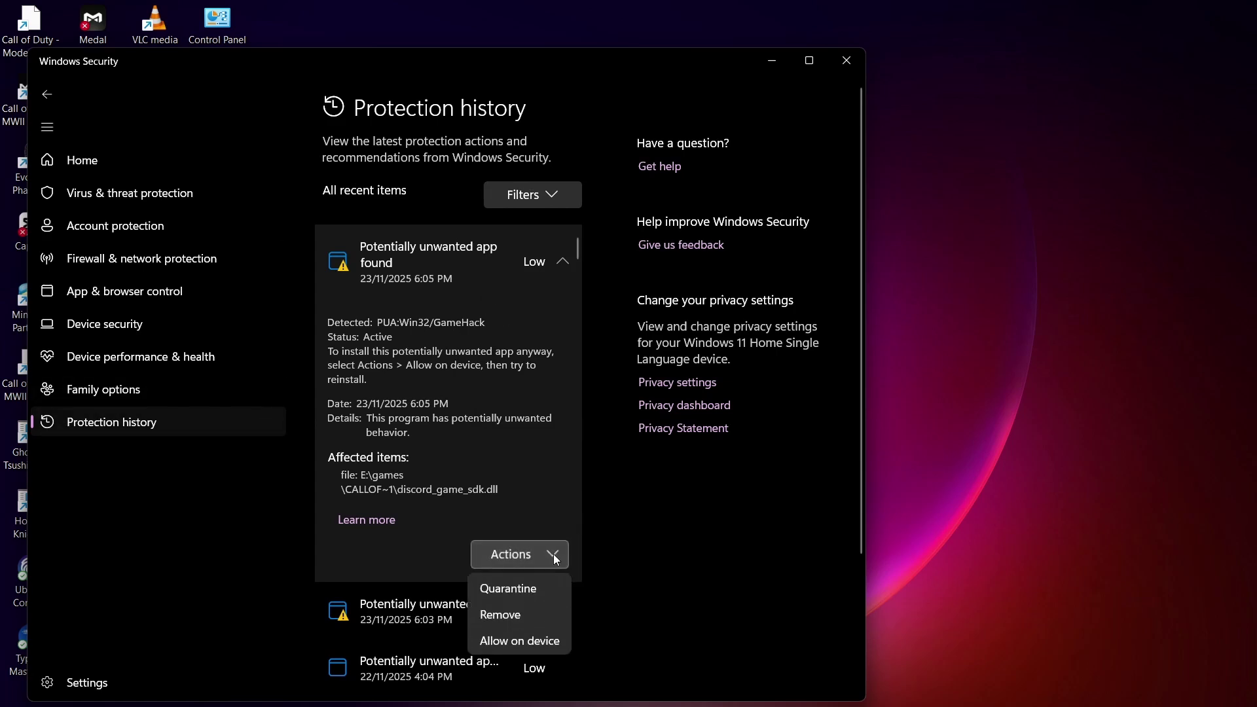
click(550, 587)
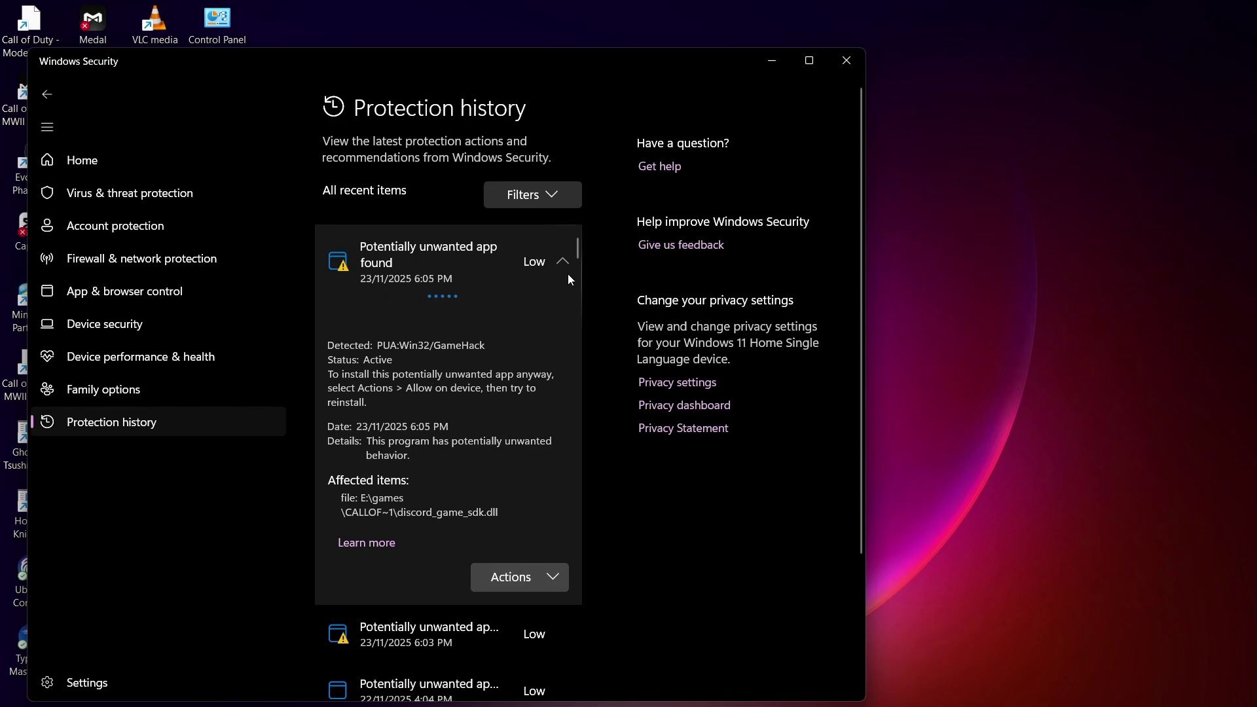
Step: Filter the protection history by Restored items and examine the details of the threat restored on 22/11/2025 at 4:03 PM
click(564, 187)
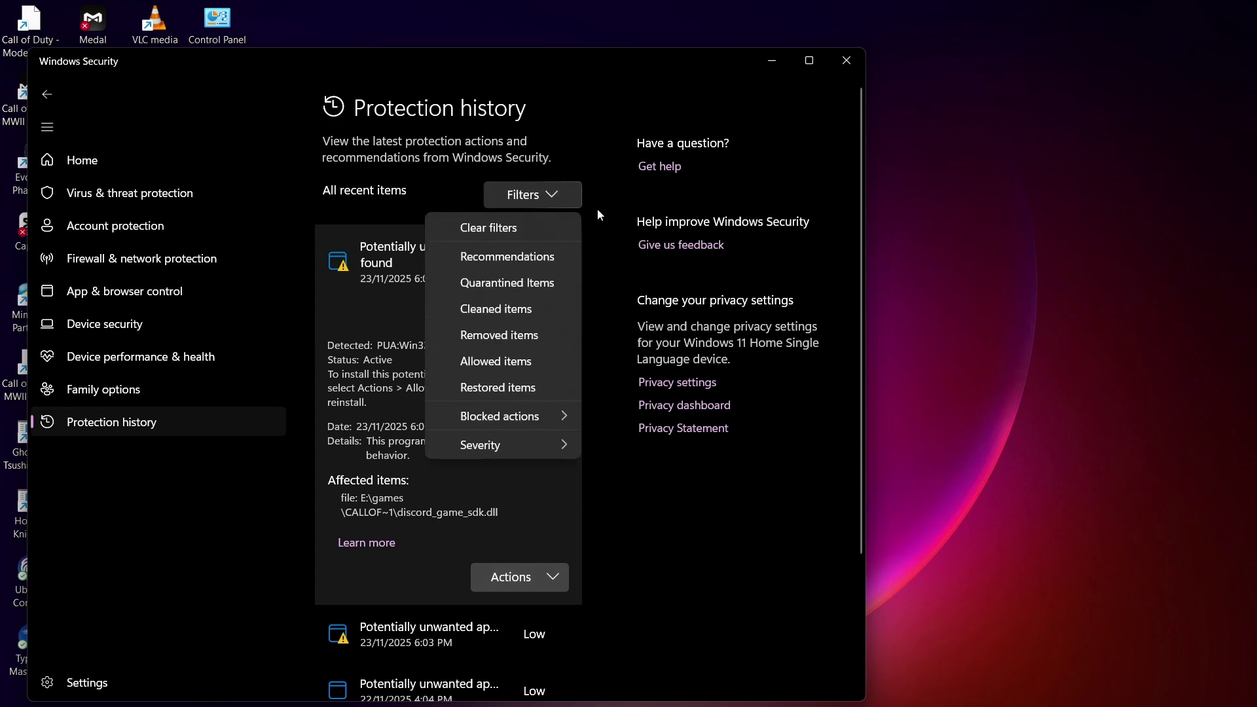
click(548, 389)
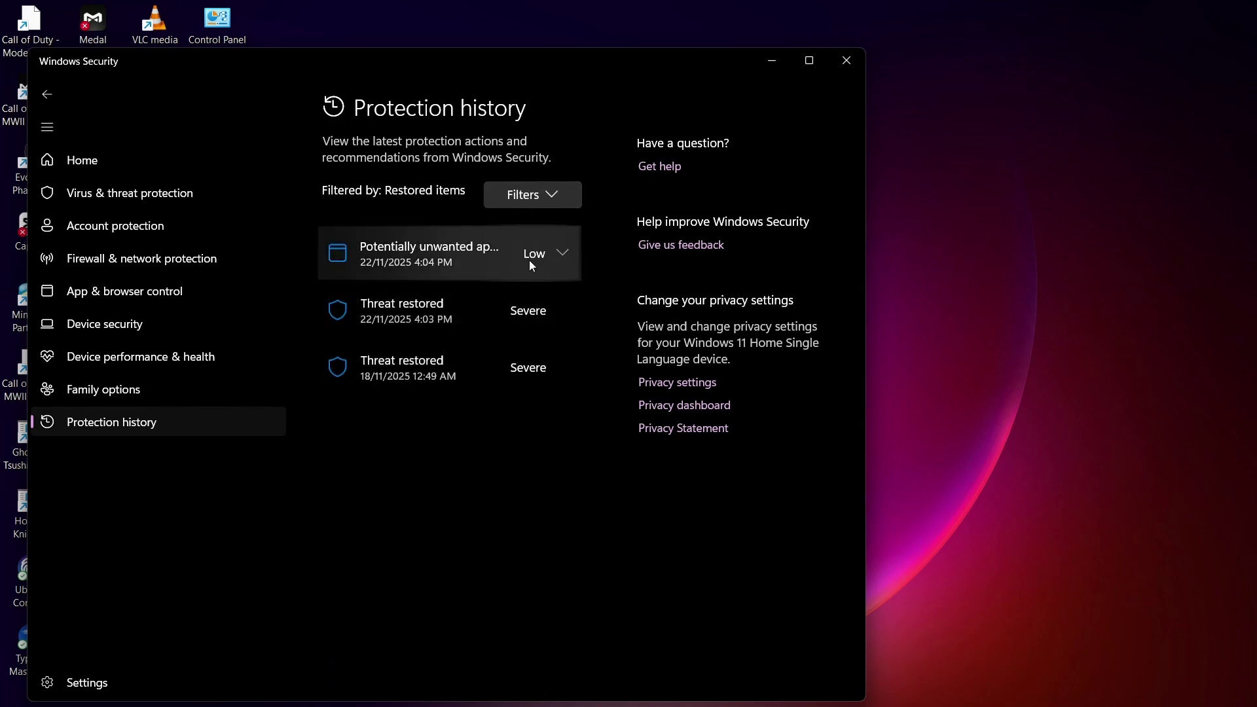
click(567, 311)
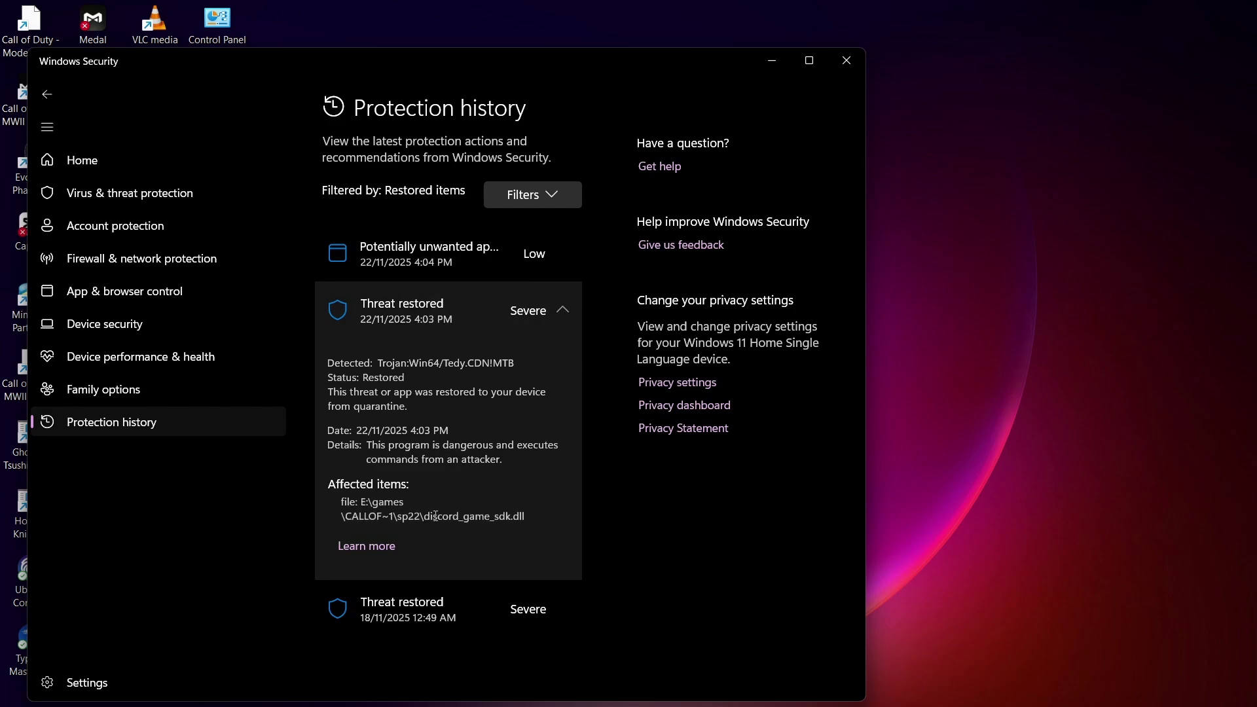
click(554, 188)
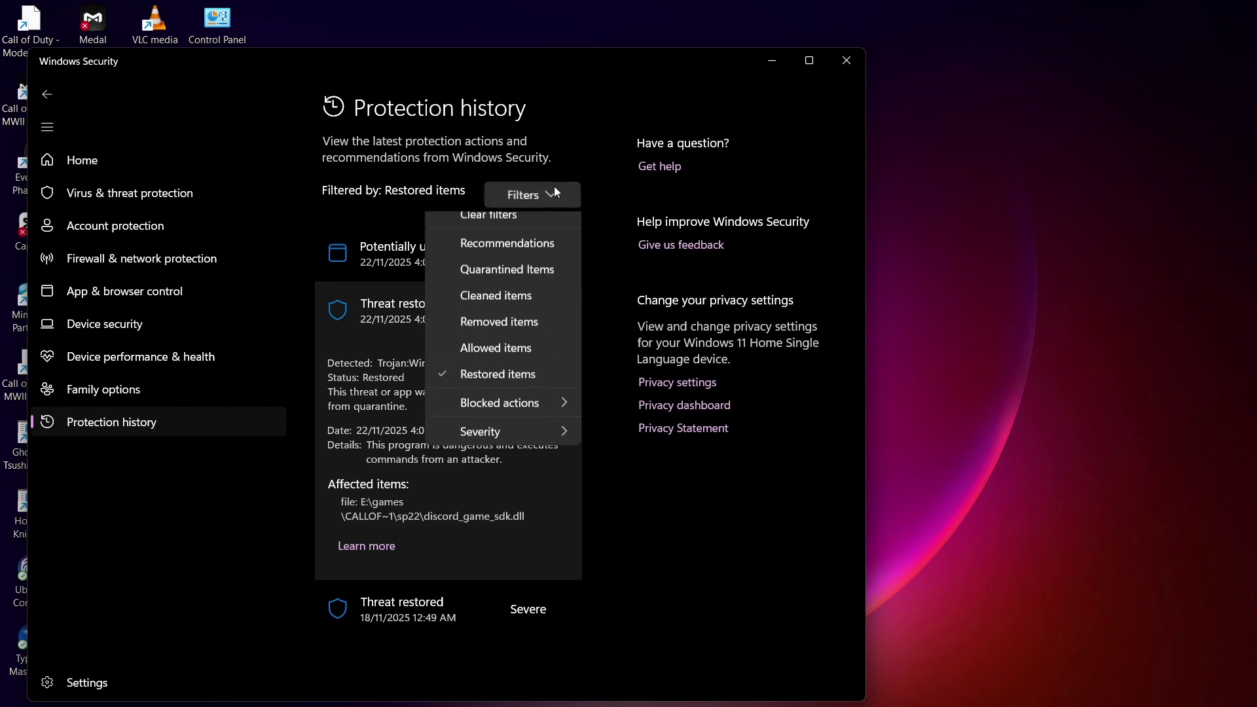
click(1091, 207)
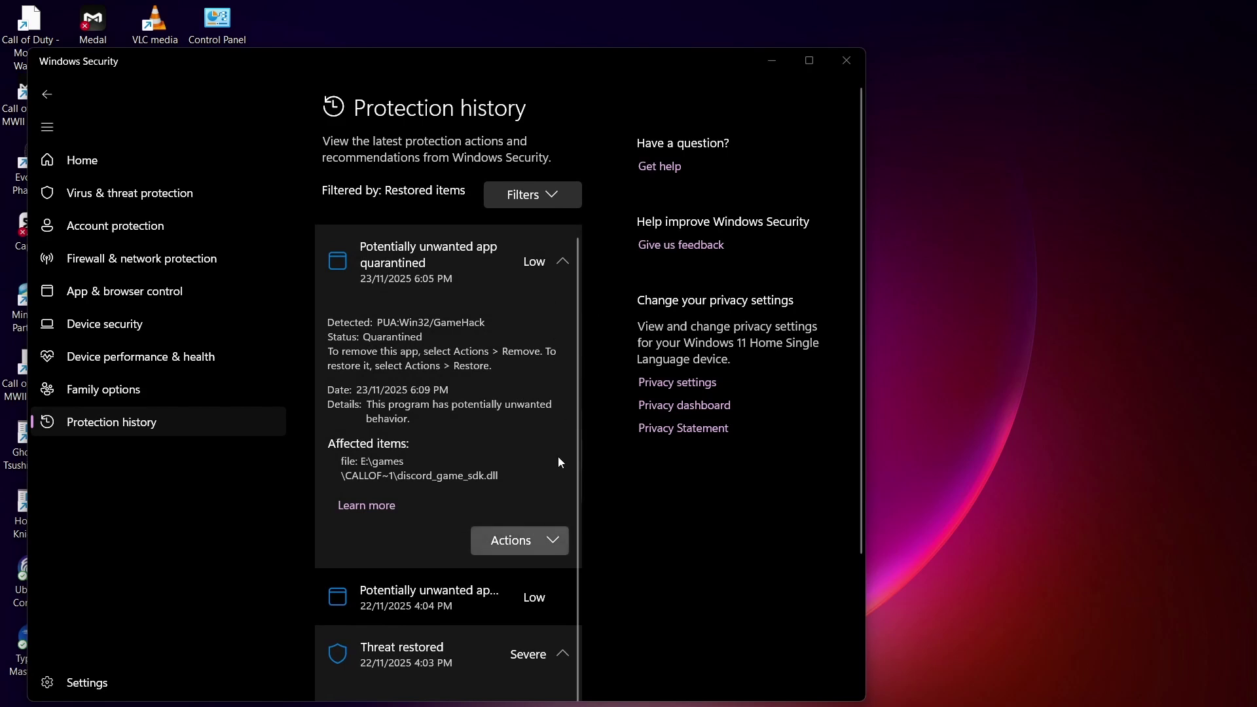
Step: Restore the quarantined discord_game_sdk.dll from the GameHack detection and check its entry in the protection history
click(551, 541)
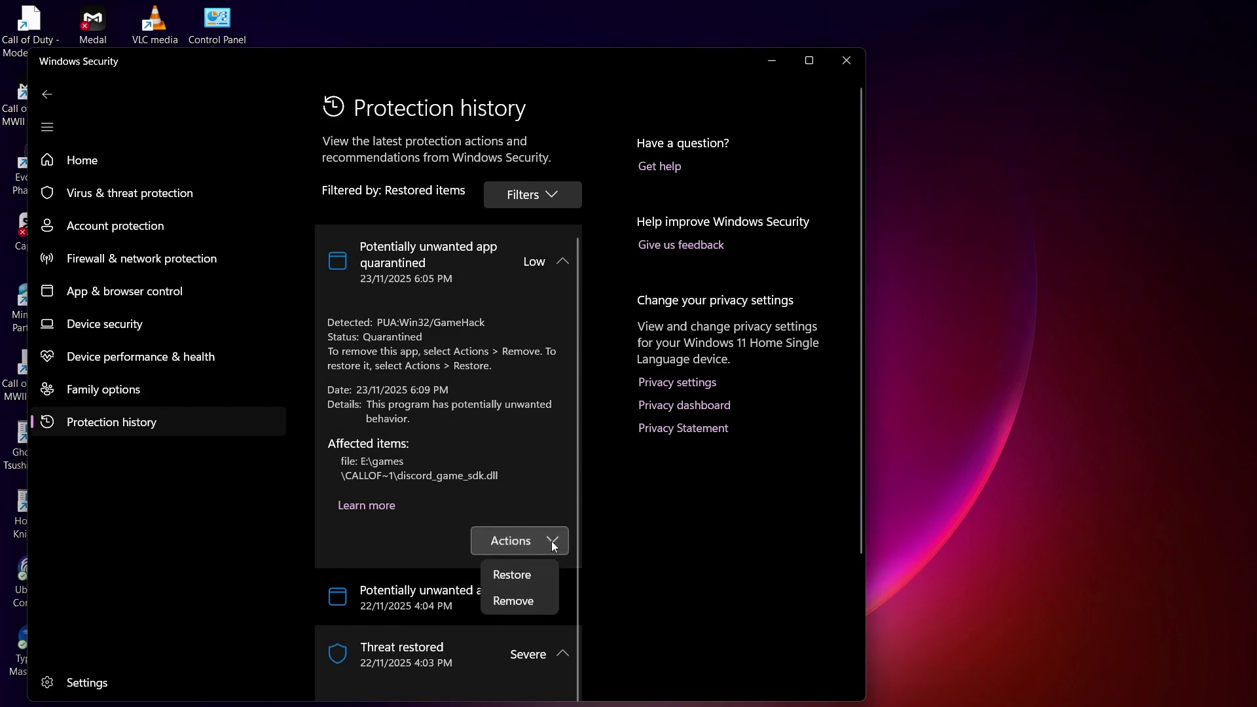
click(534, 575)
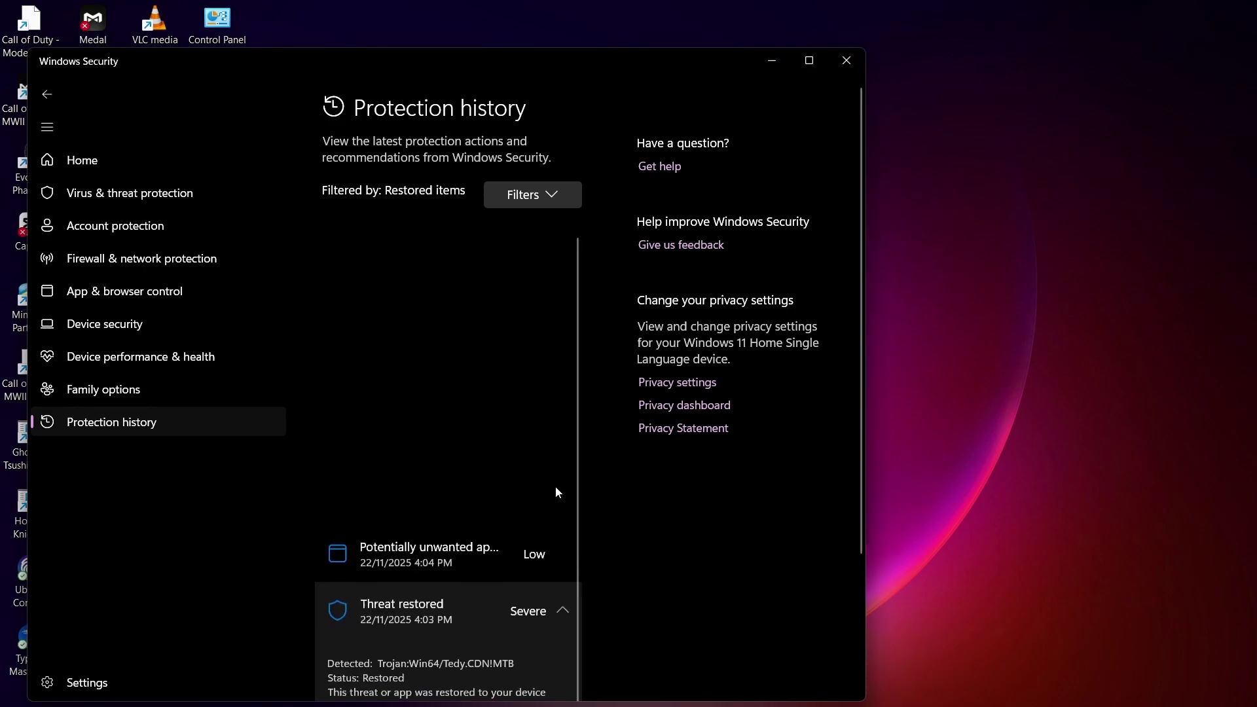
scroll(544, 554, down, 1)
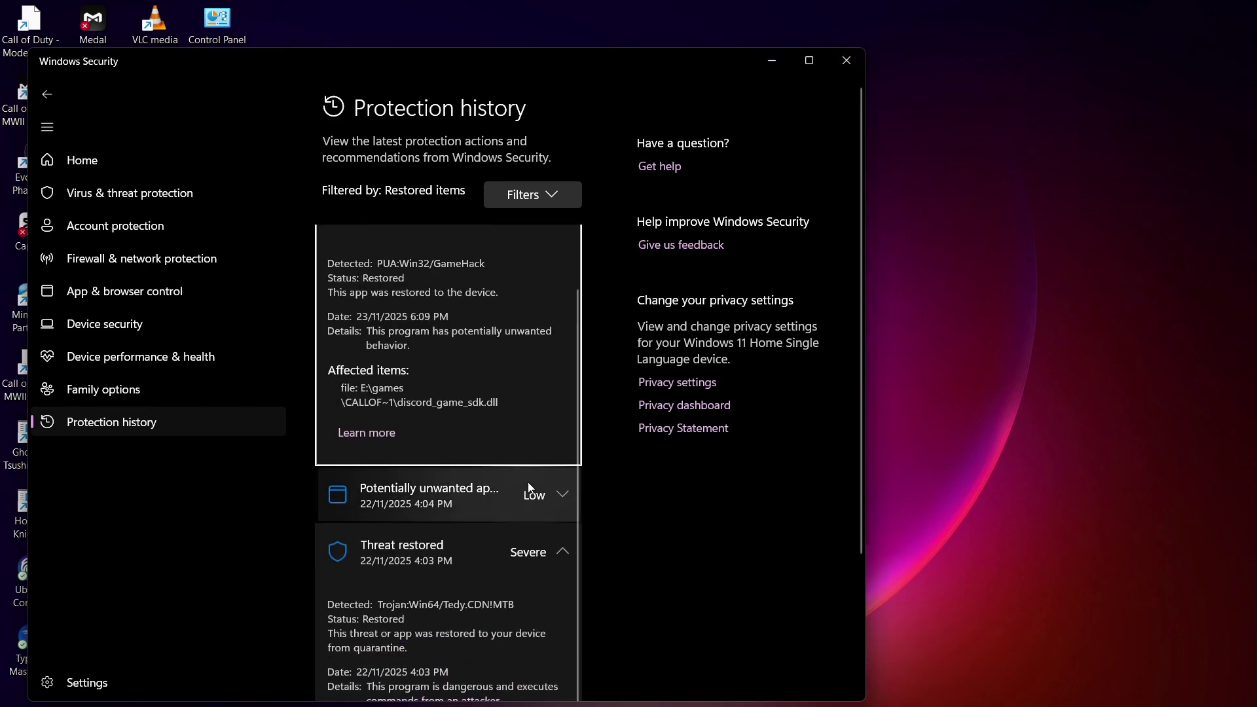
scroll(529, 488, up, 1)
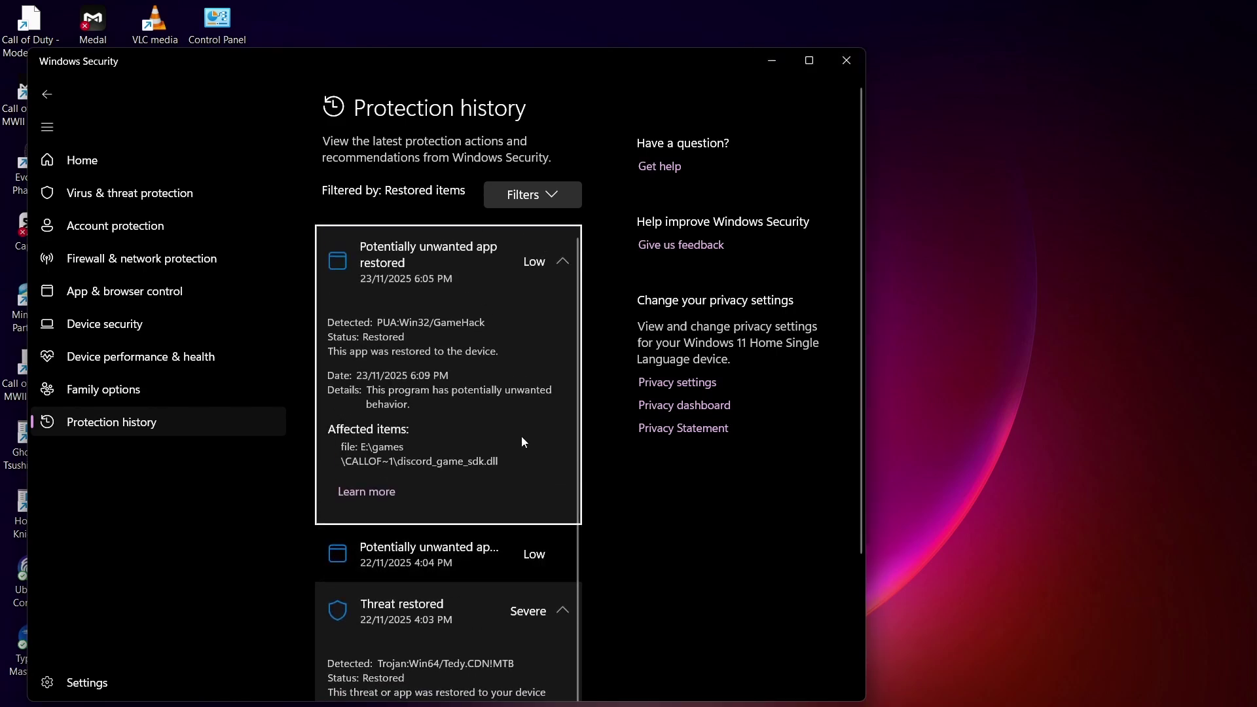
Step: Minimize Windows Security and refresh the desktop twice
click(770, 63)
right_click(795, 170)
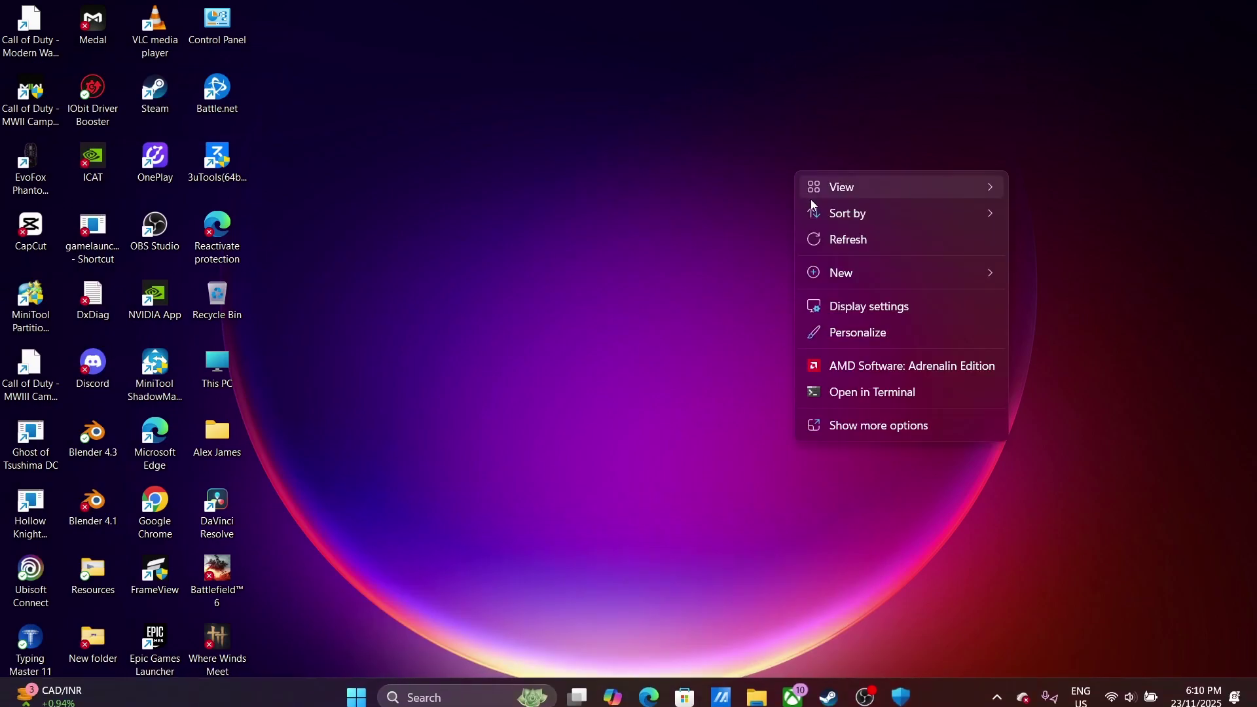
click(832, 243)
right_click(753, 185)
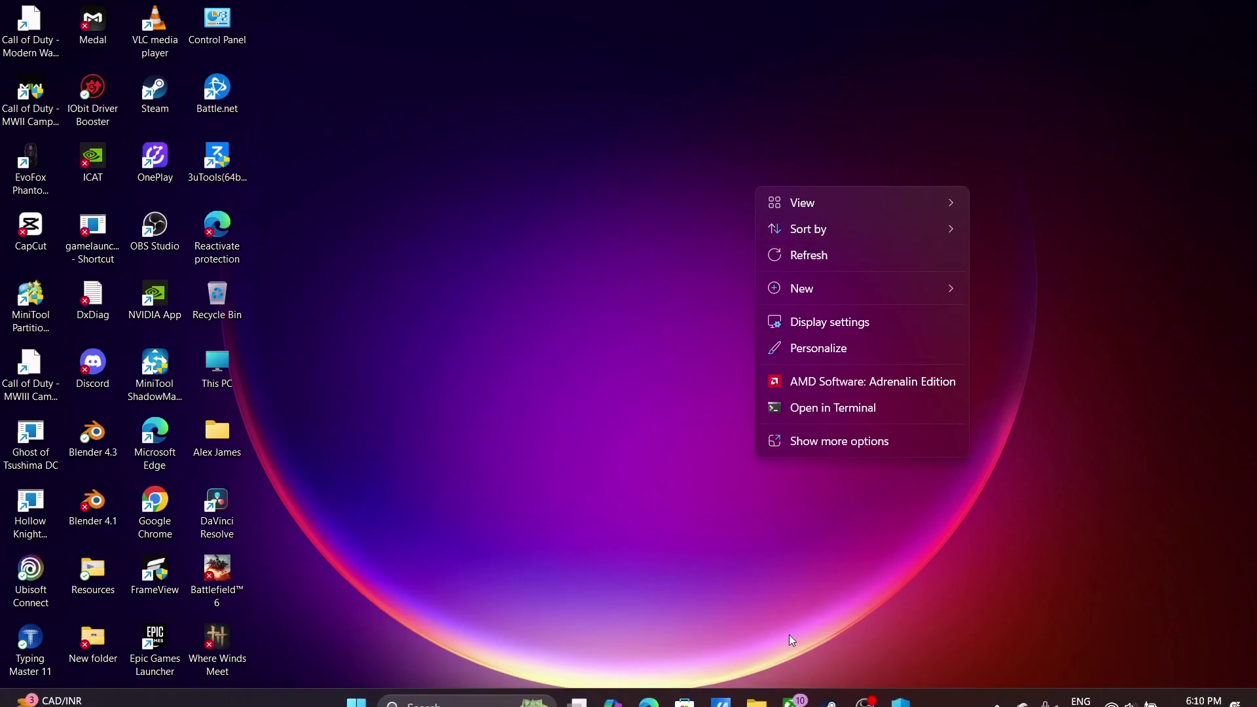
click(819, 255)
mouse_move(873, 697)
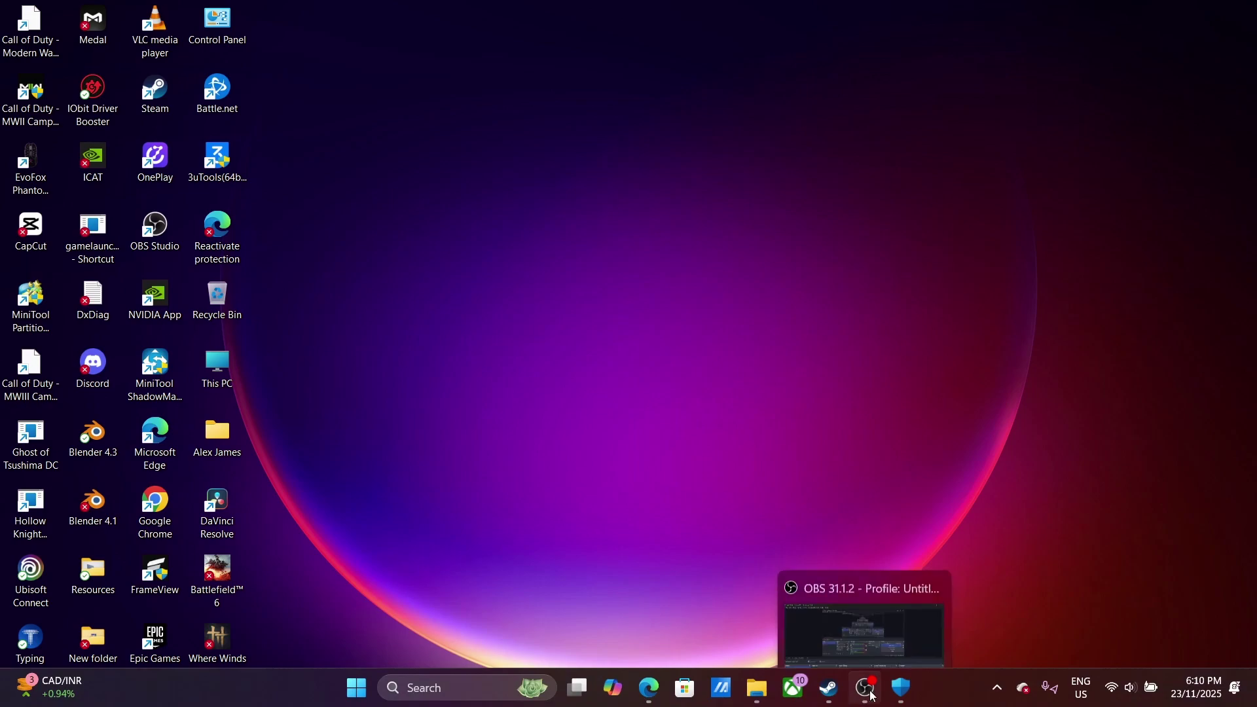
click(866, 633)
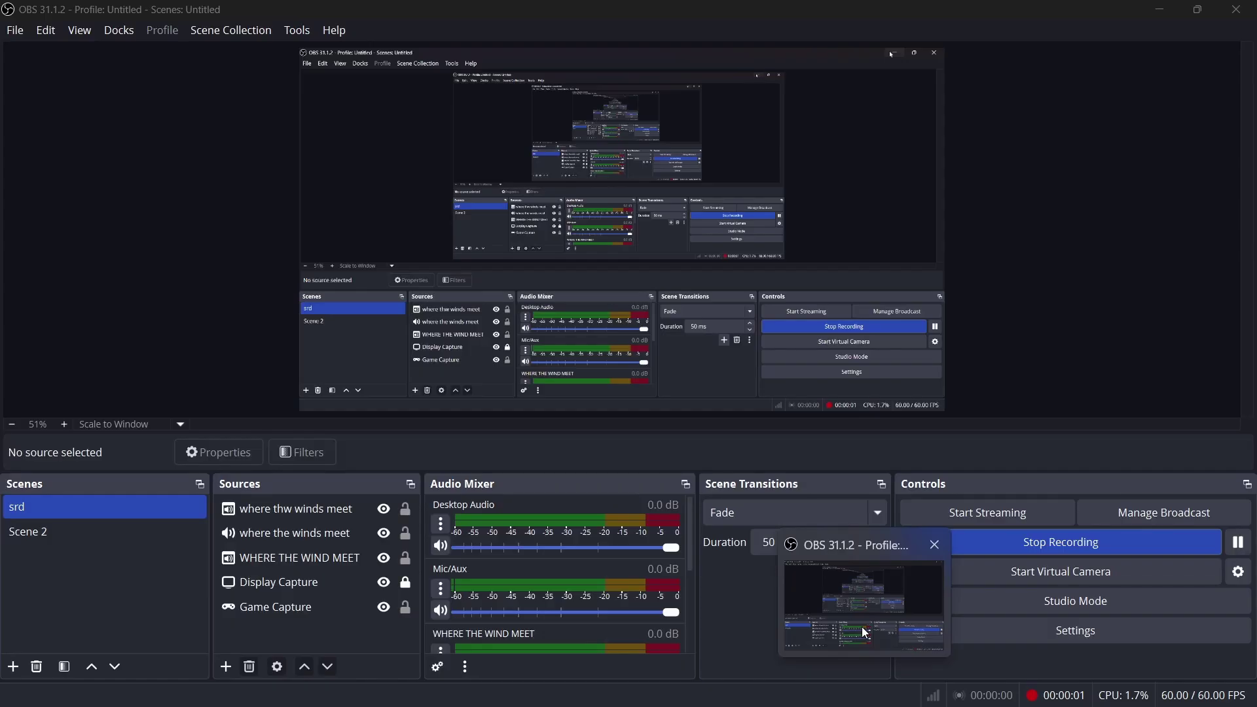
click(896, 606)
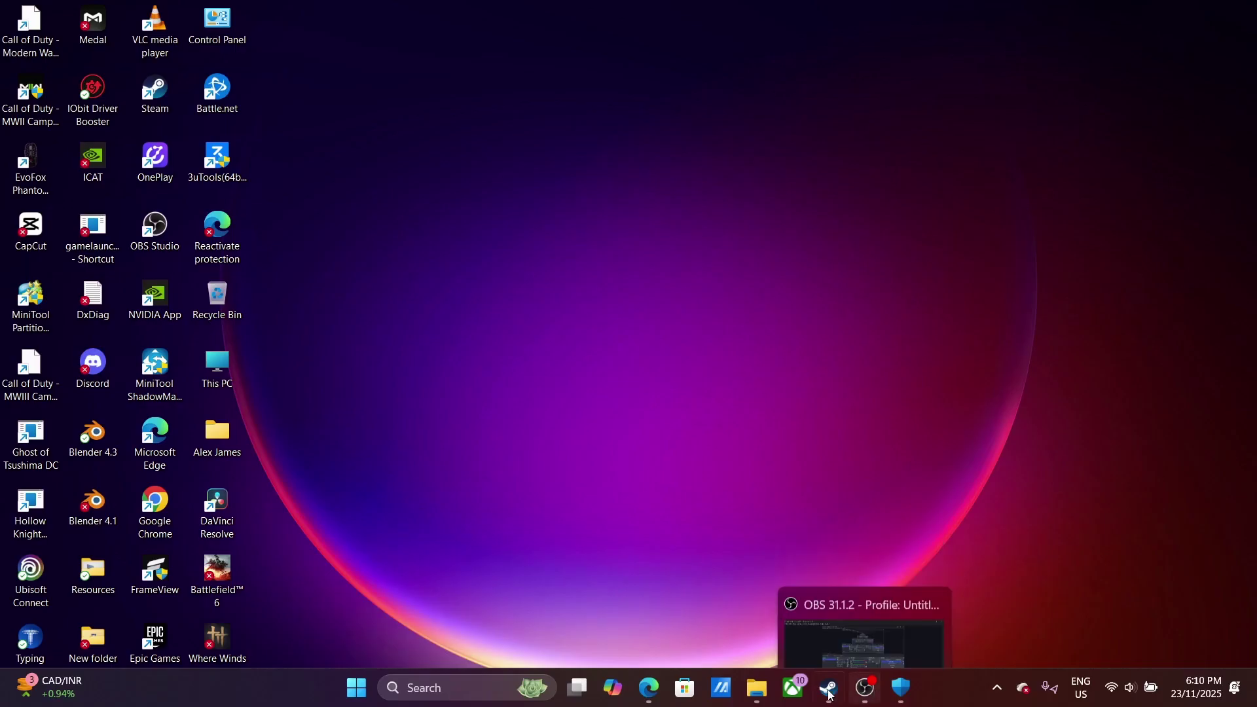
Step: Open the Call of Duty - Modern Warfare II folder in File Explorer and run the !start_cod22 batch file
mouse_move(767, 699)
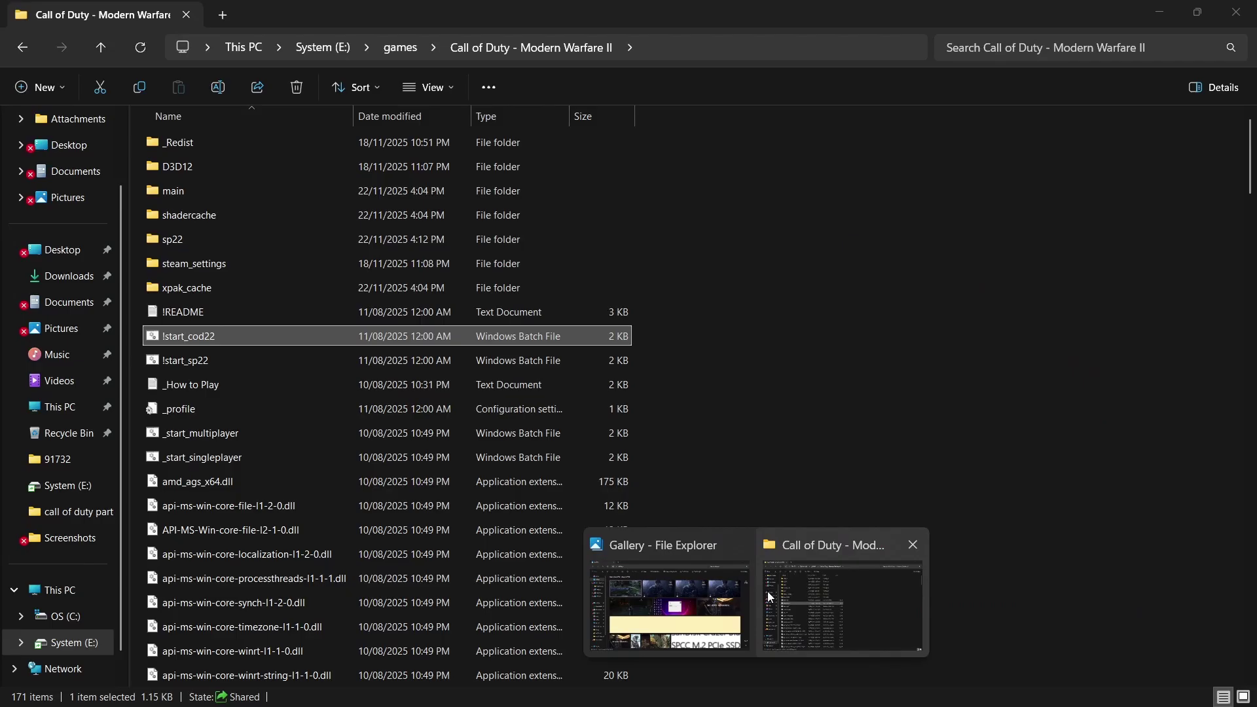
click(767, 591)
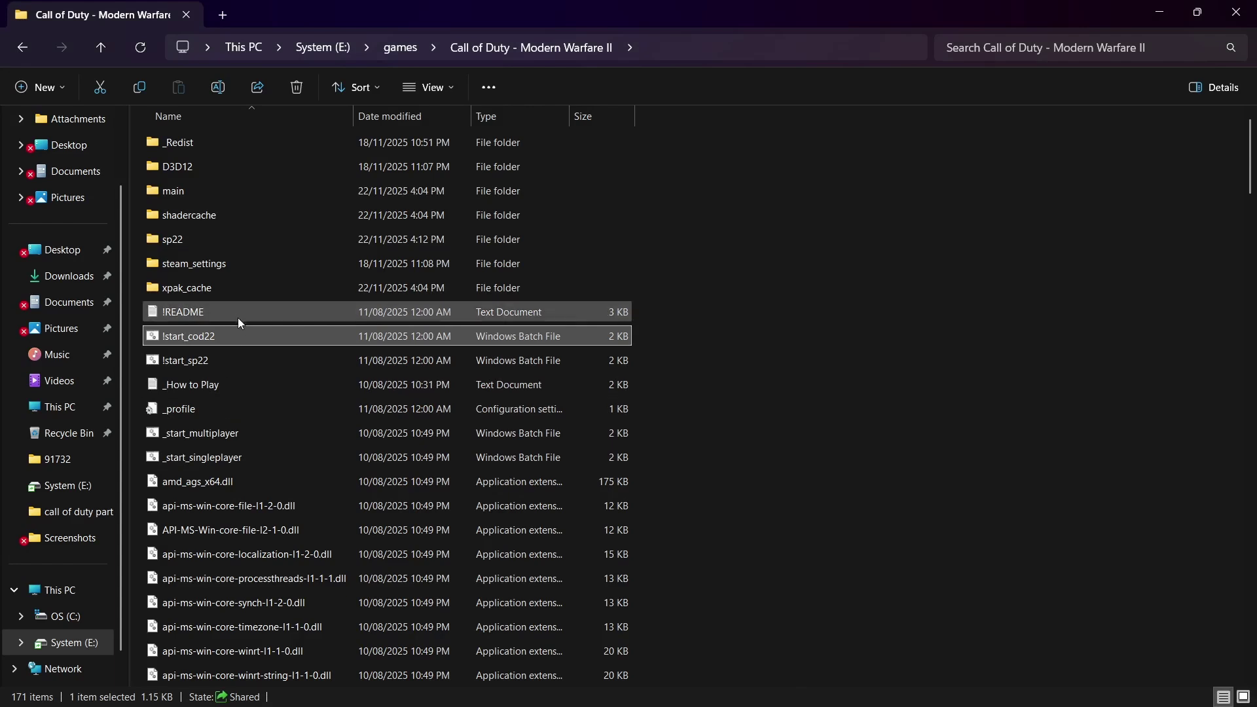
click(237, 335)
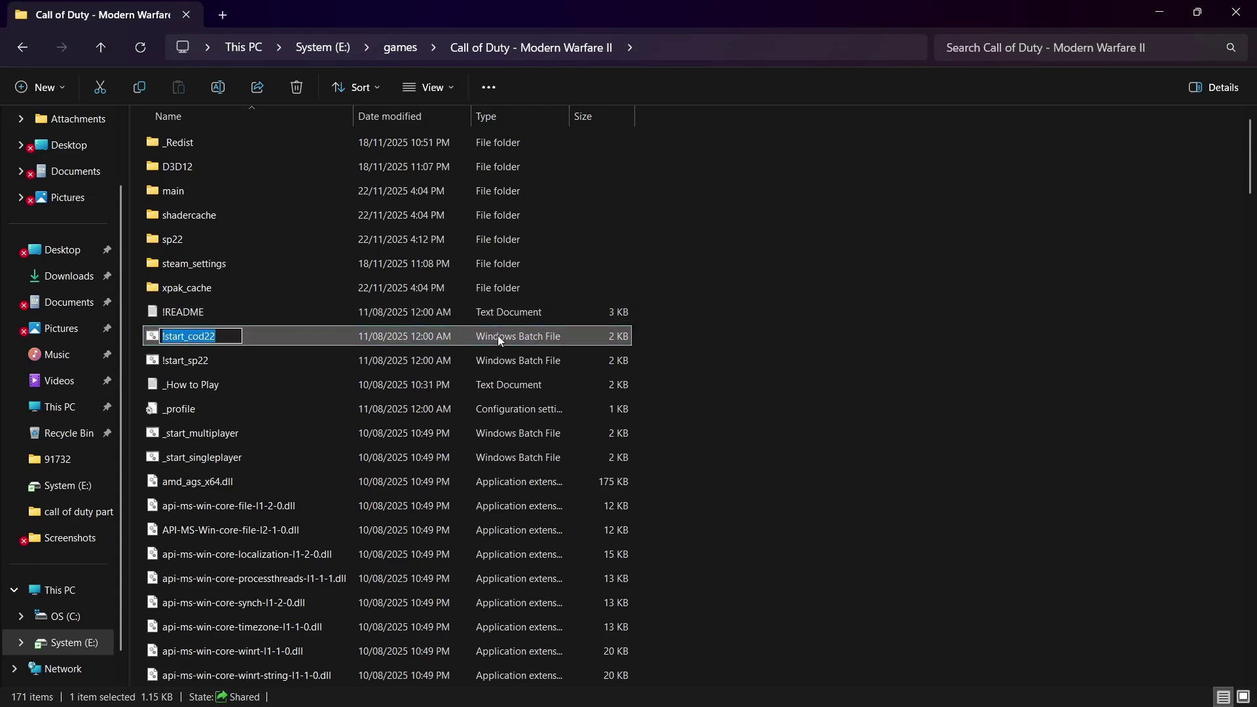
click(779, 347)
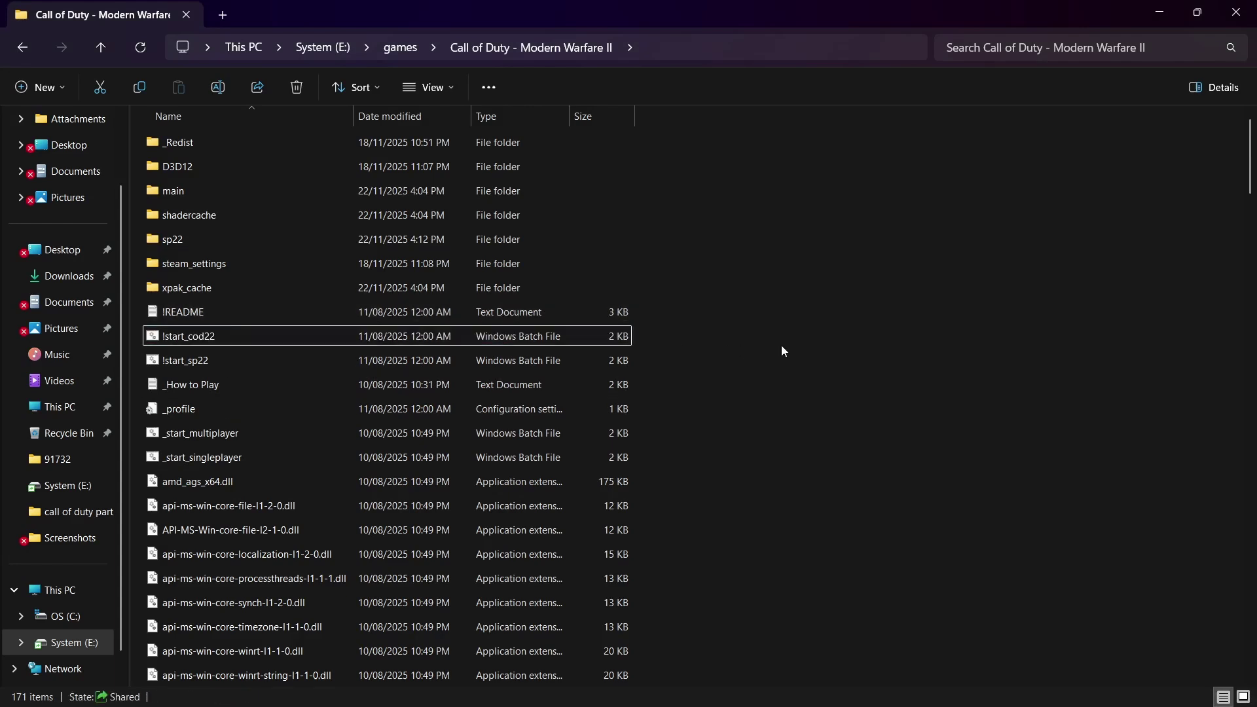
click(338, 336)
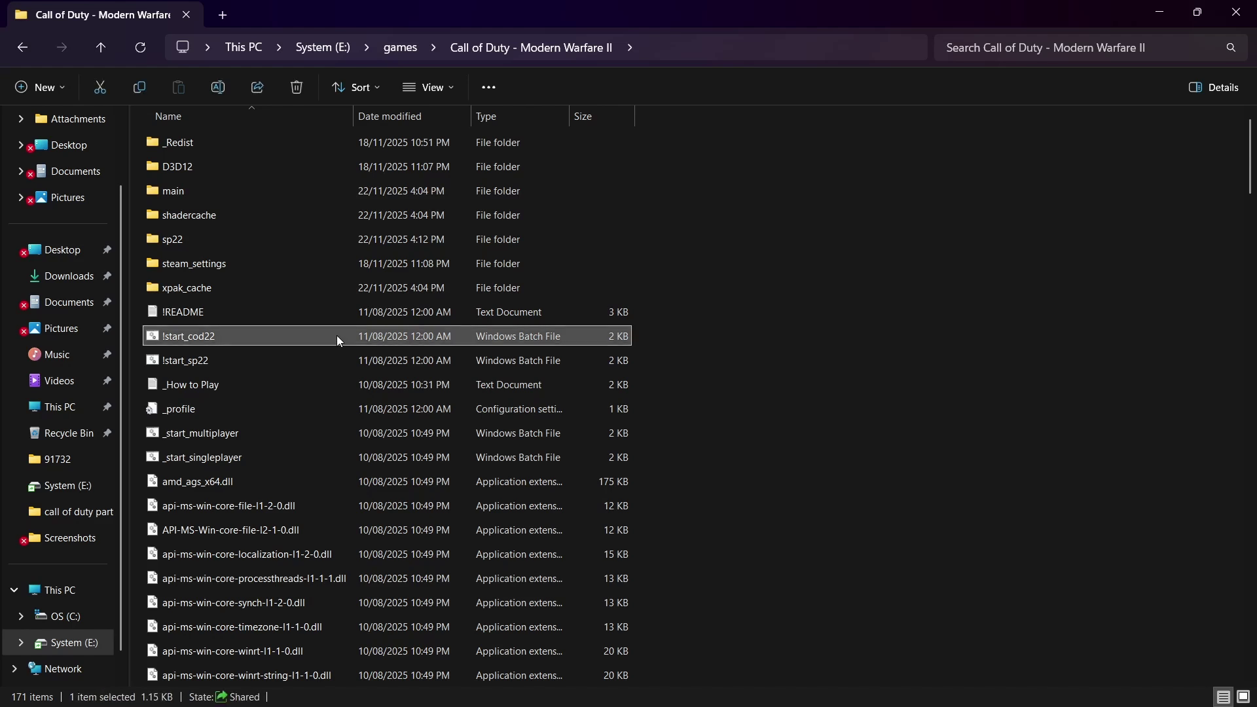
double_click(340, 332)
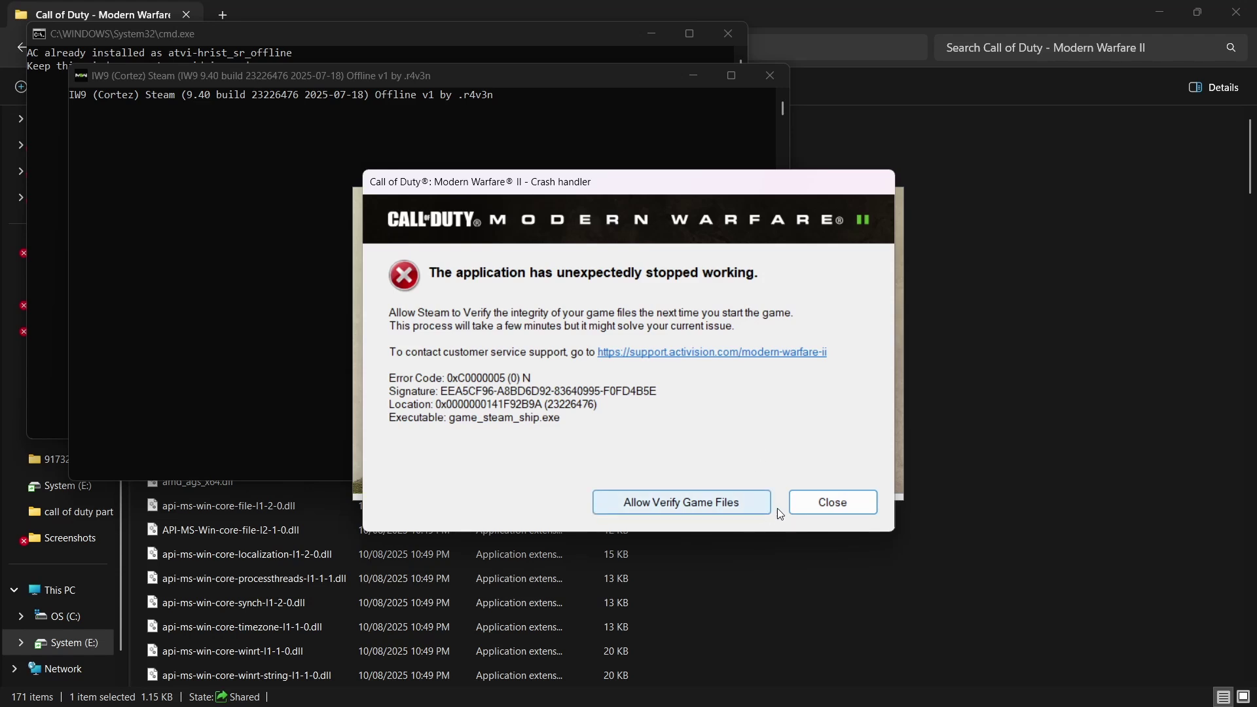
Step: Allow game file verification in the crash handler and close both game console windows
click(738, 507)
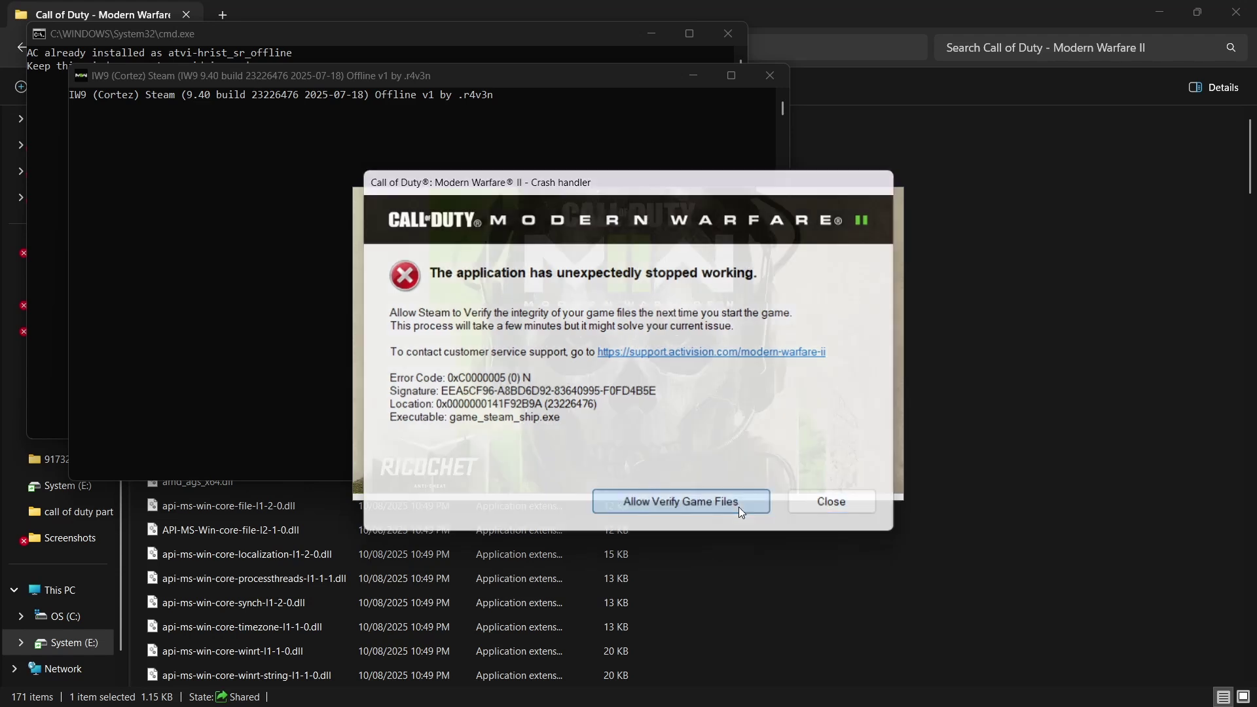
click(833, 502)
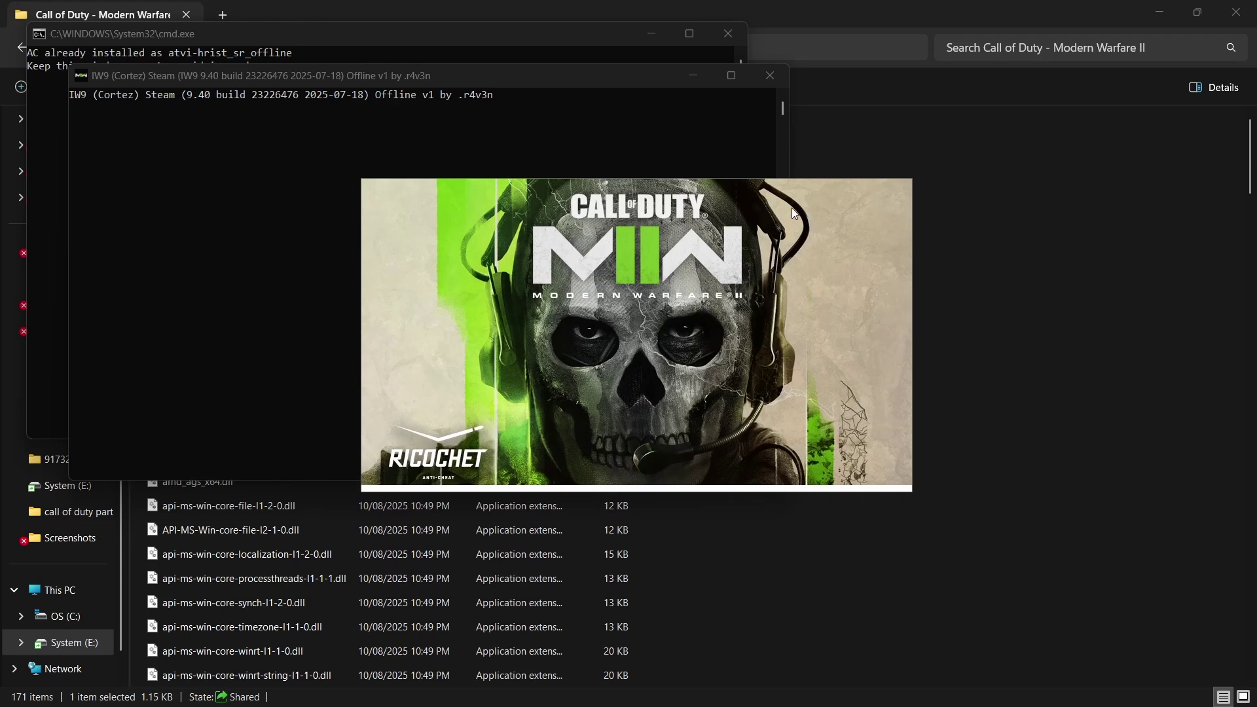
click(773, 76)
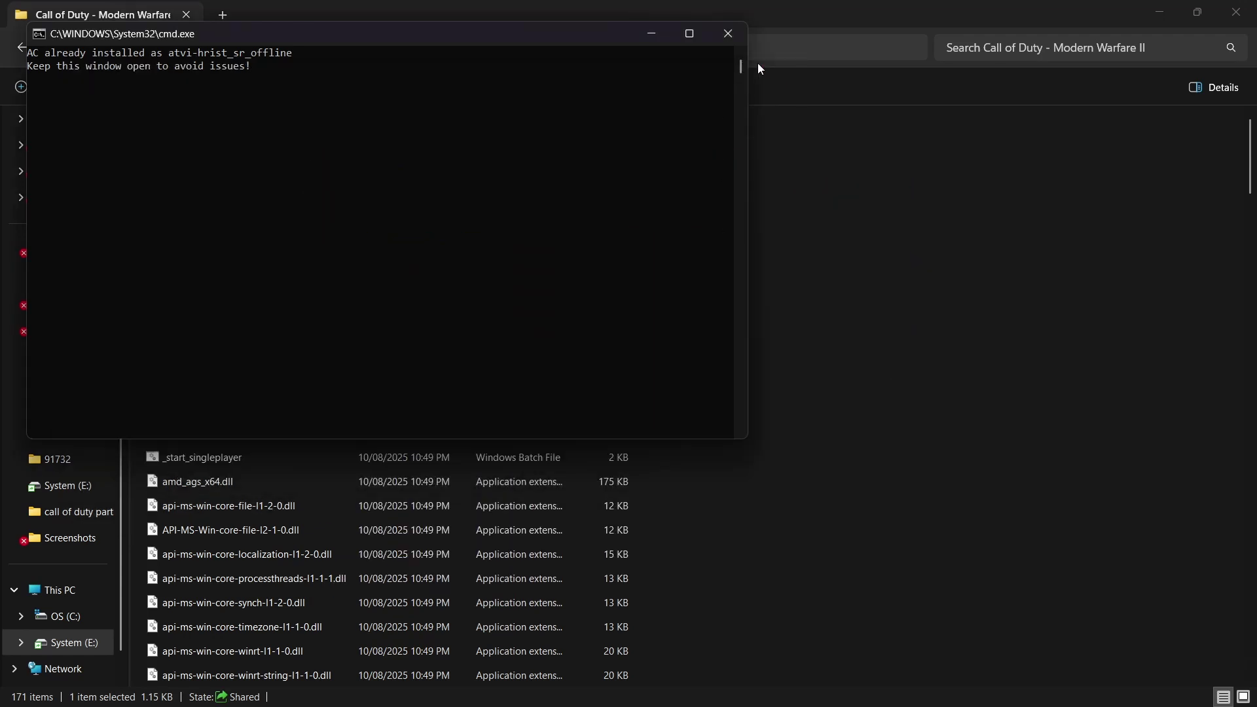
click(738, 38)
Step: Minimize the game folder window and refresh the desktop twice
scroll(770, 442, down, 6)
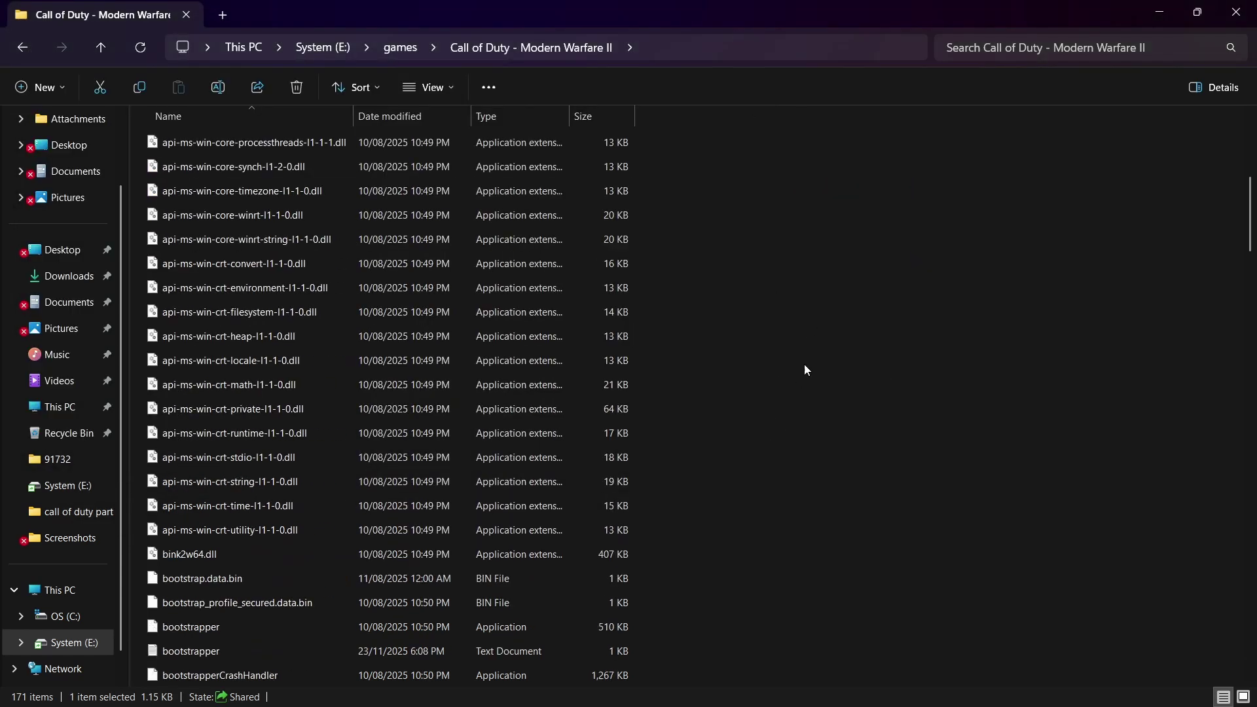
scroll(804, 364, up, 3)
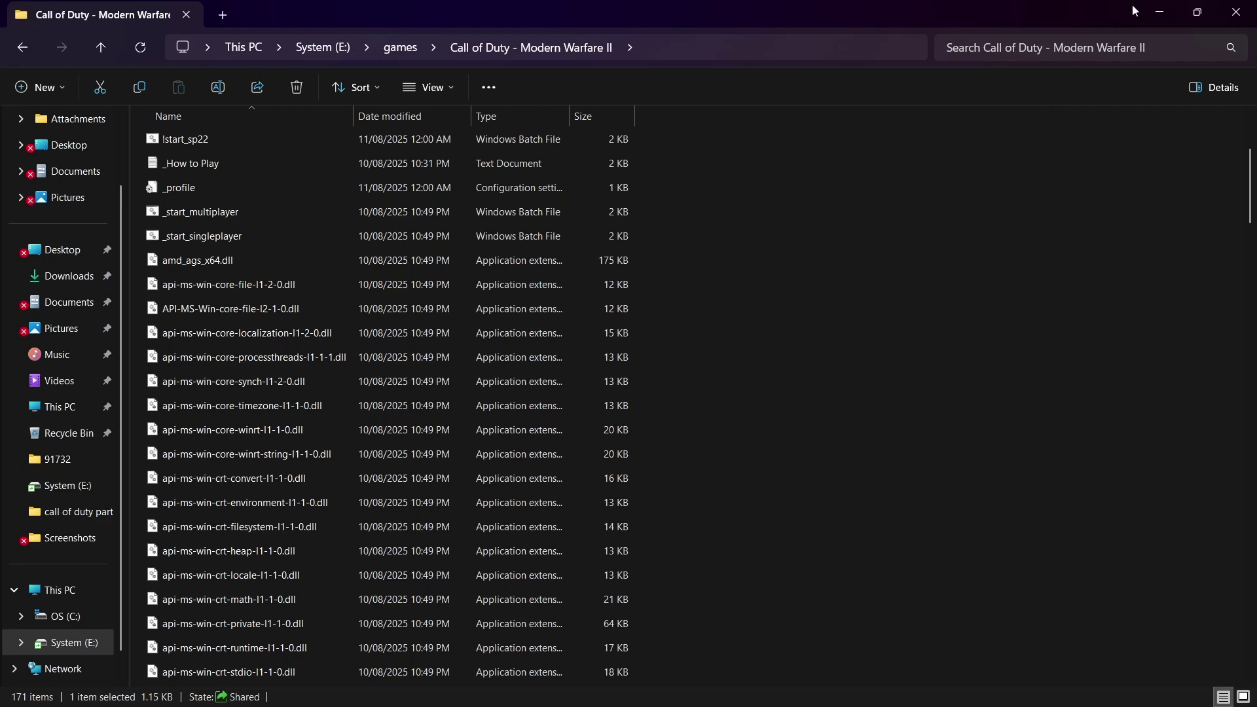
click(1161, 17)
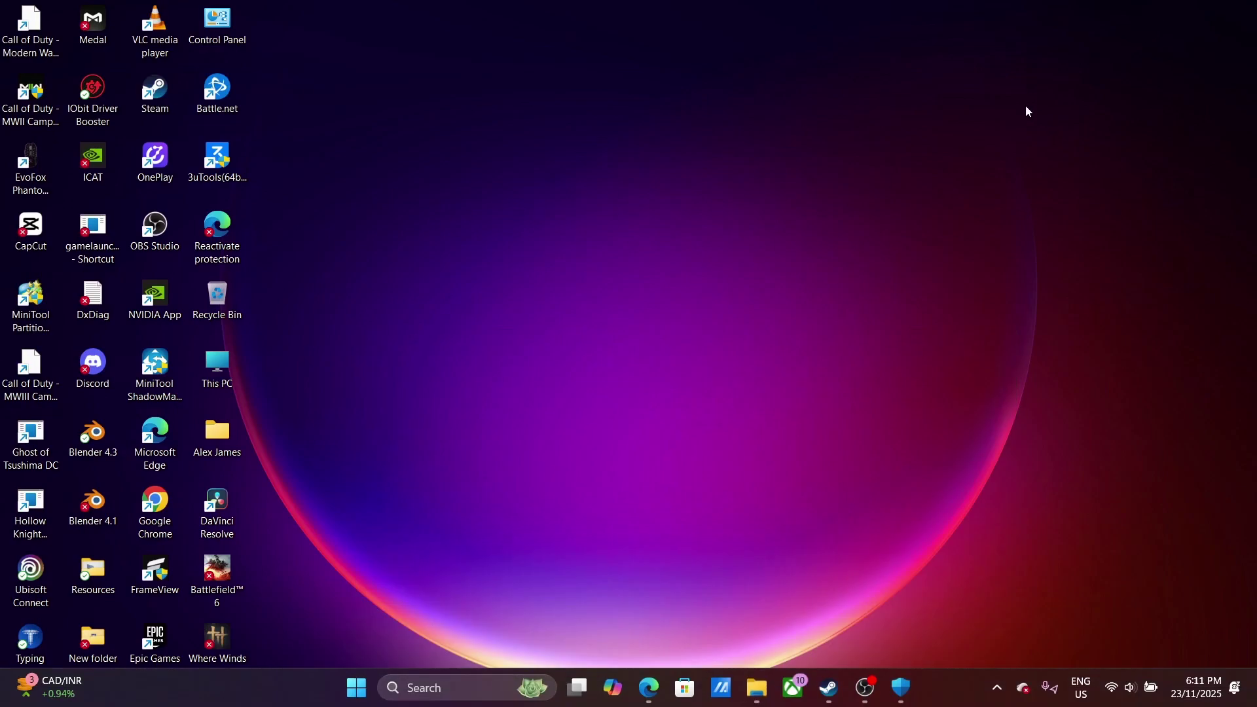
right_click(1019, 111)
click(1055, 172)
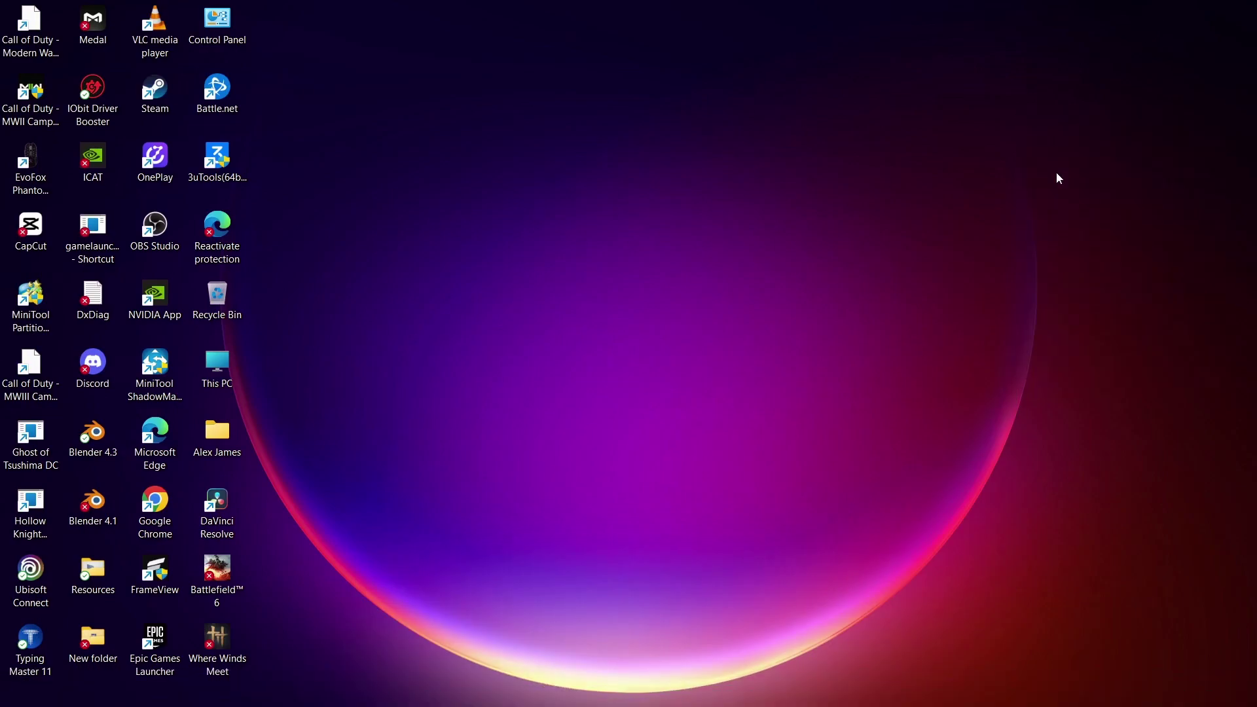
right_click(917, 202)
click(965, 270)
Step: Return to the Modern Warfare II folder, run the _start_singleplayer batch file and dismiss the sp22-cod.exe application error
mouse_move(868, 693)
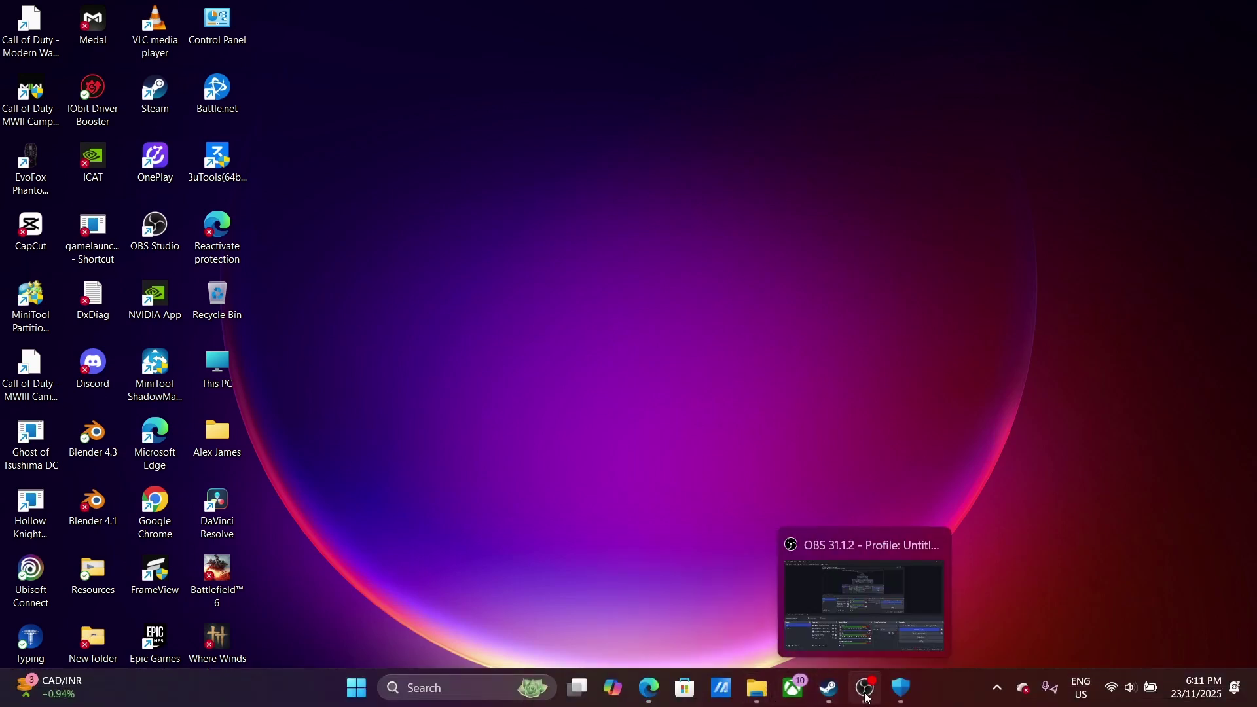
mouse_move(771, 694)
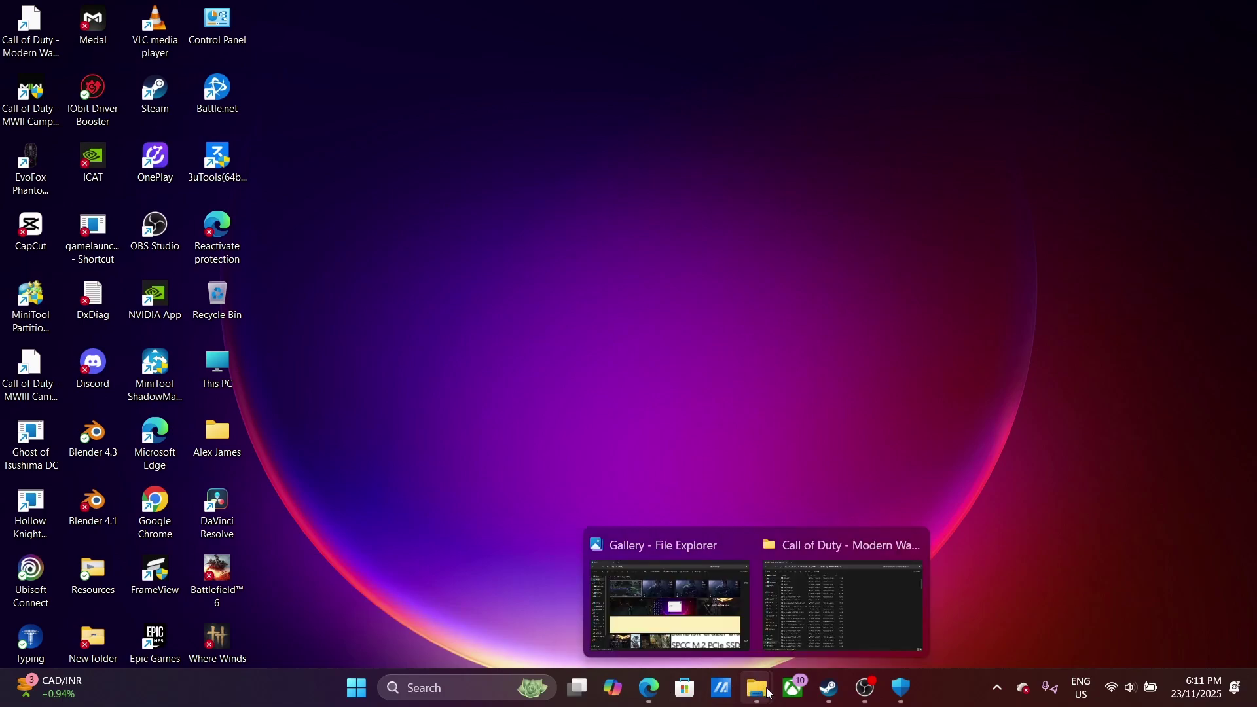
click(793, 633)
scroll(614, 519, up, 3)
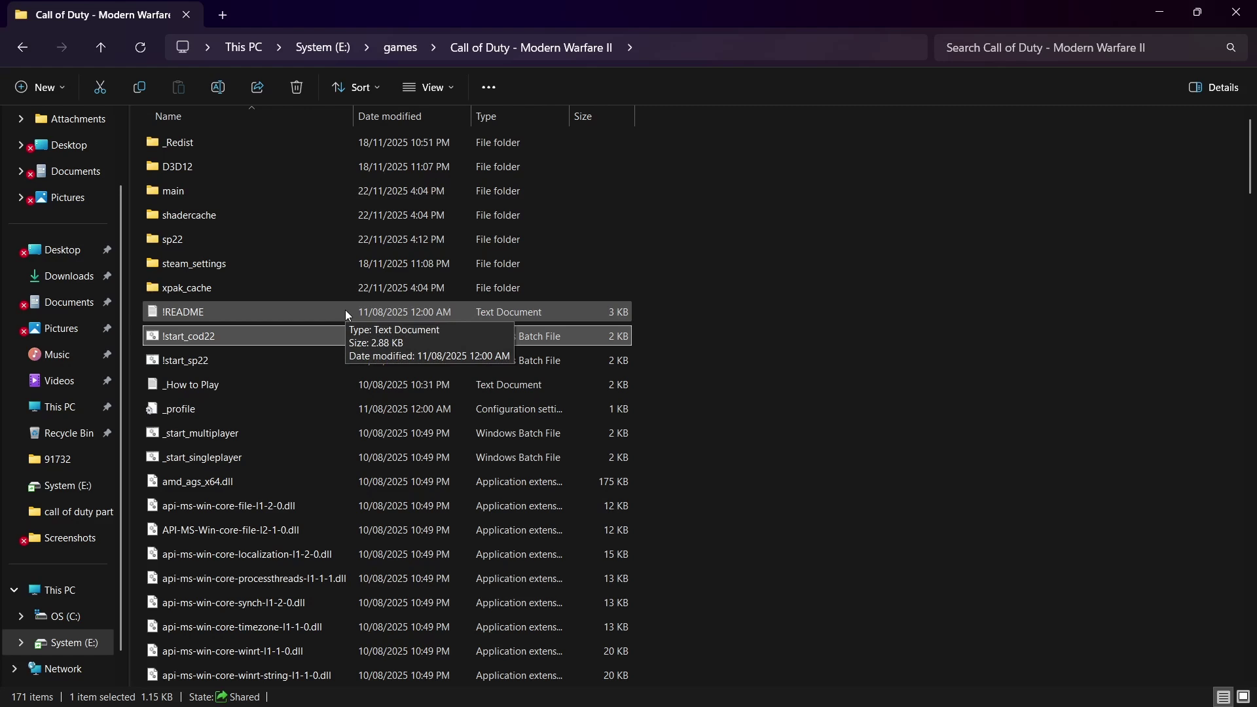
click(267, 460)
click(269, 461)
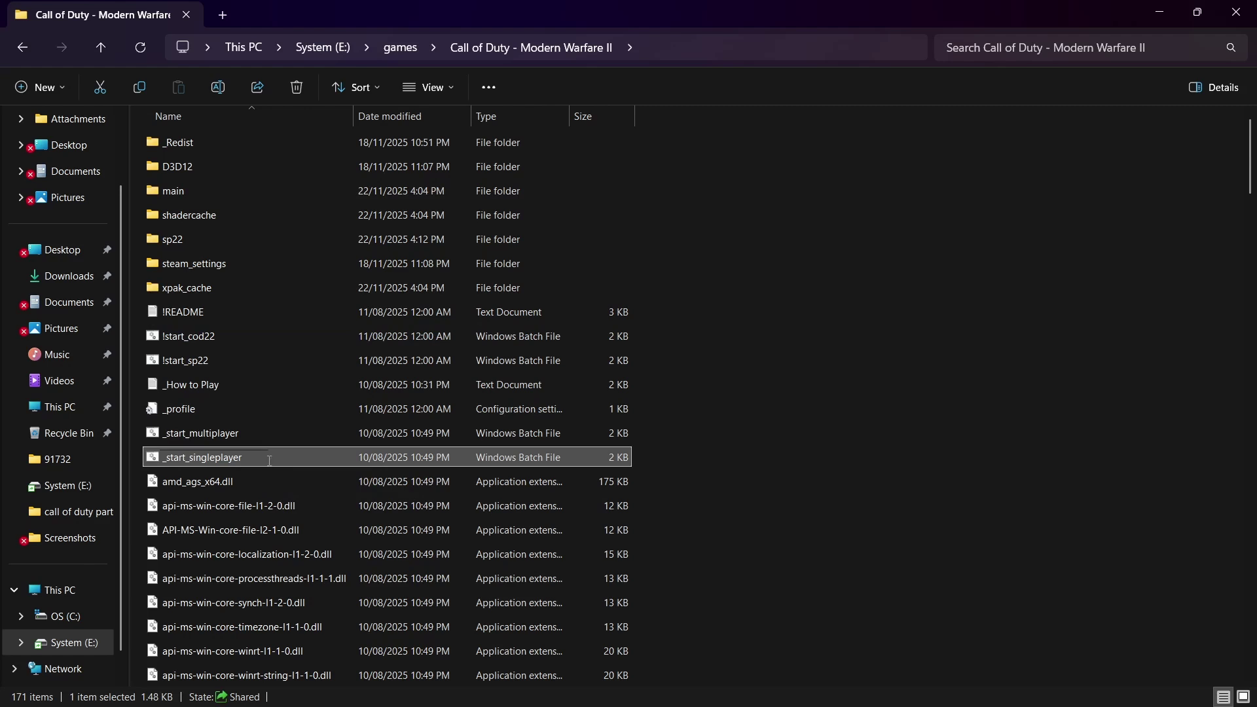
click(297, 461)
double_click(297, 459)
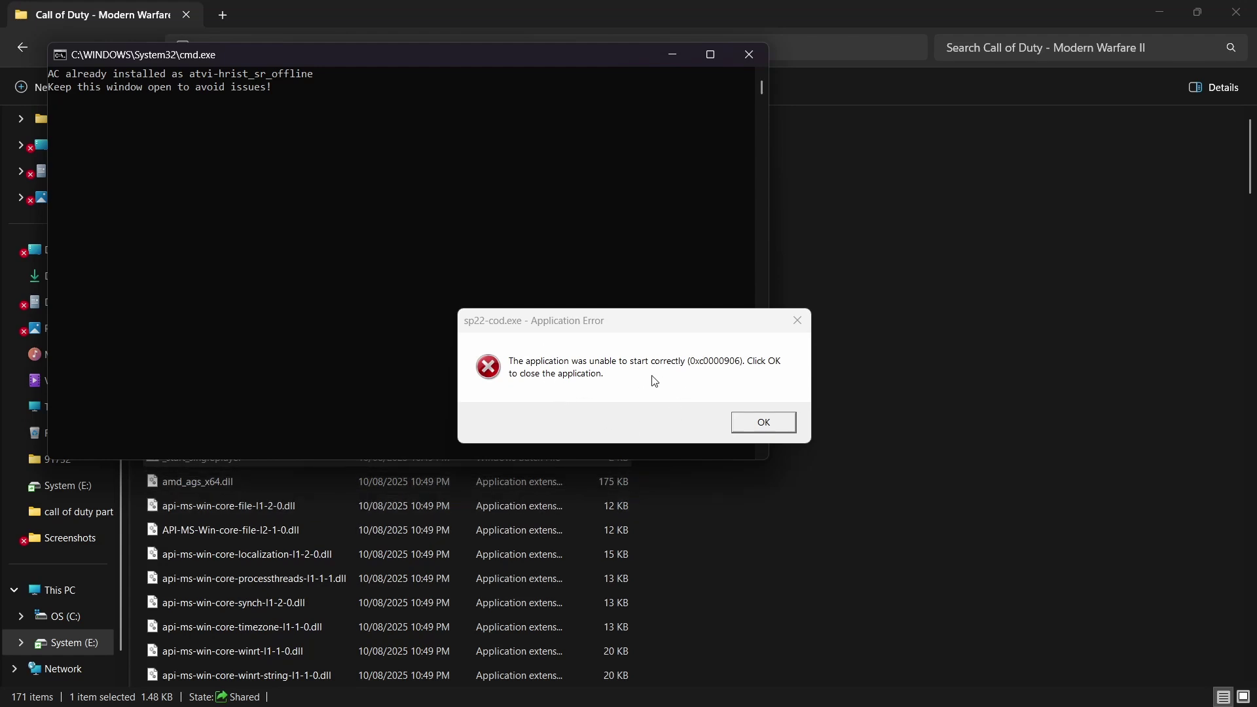
click(766, 424)
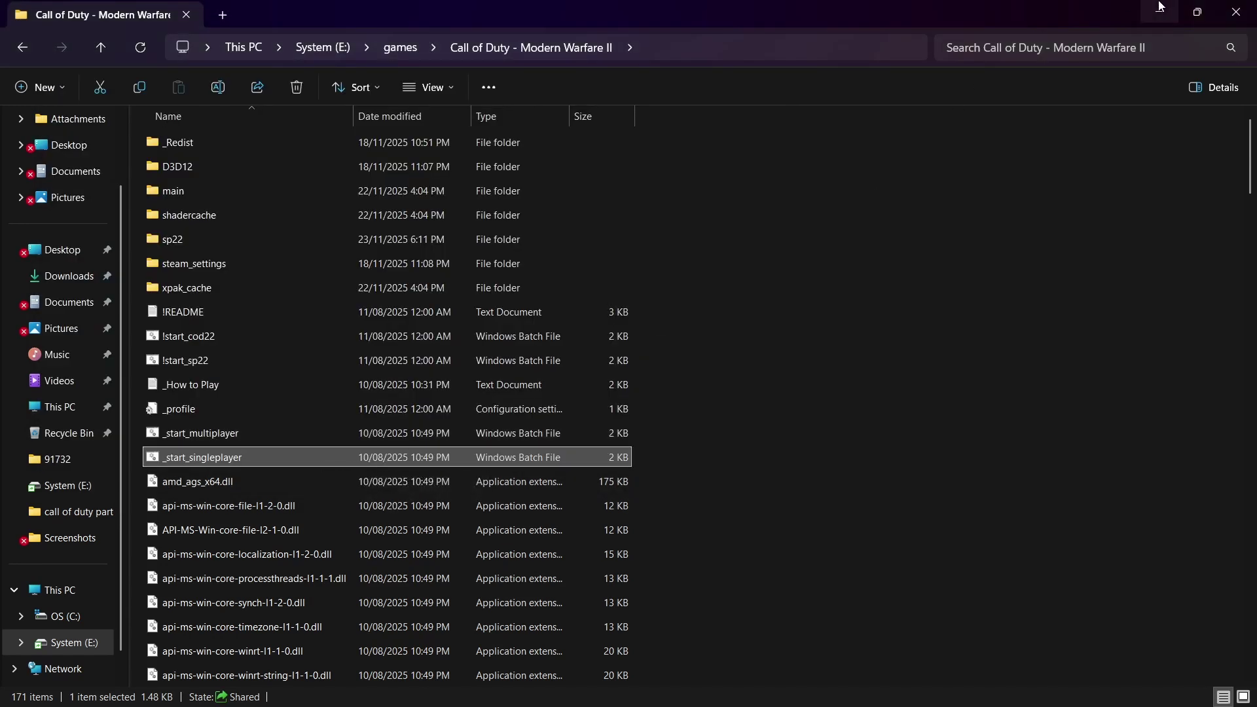
Step: In Windows Security, reload the protection history and restore sp22\discord_game_sdk.dll from the Trojan:Win64/Tedy.CDN!MTB detection dated 23/11/2025 6:11 PM
click(1157, 15)
click(901, 691)
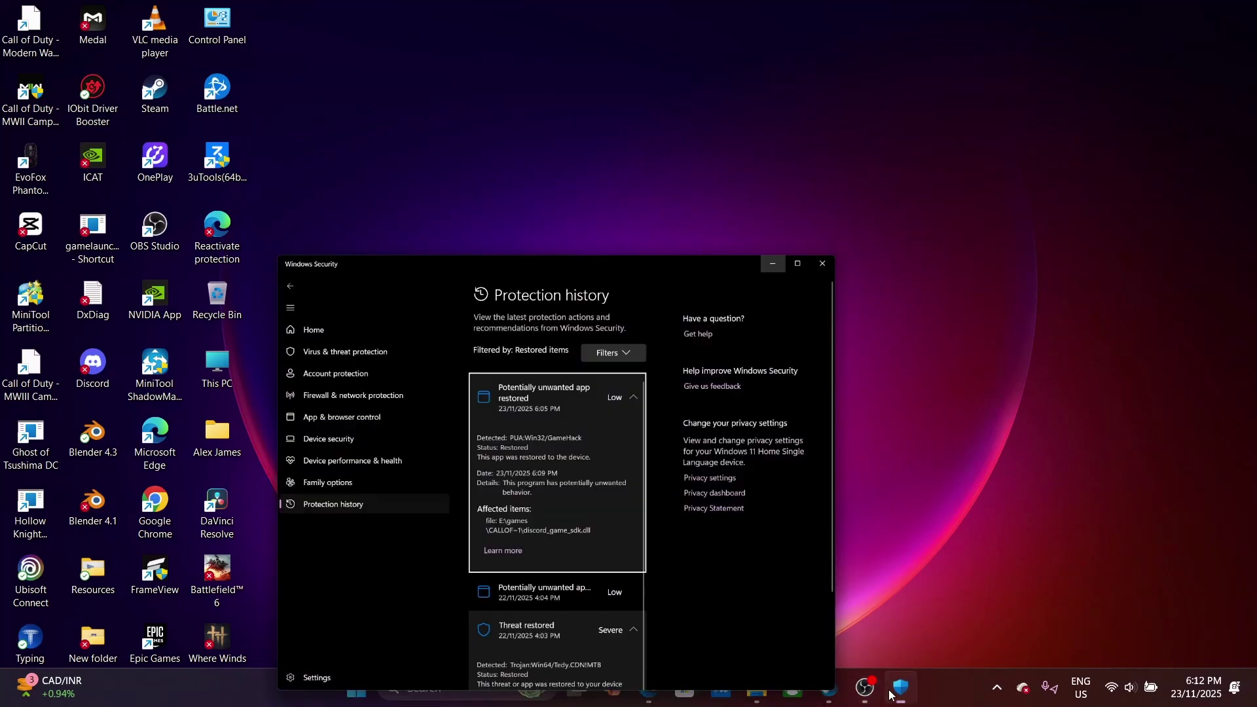
click(990, 331)
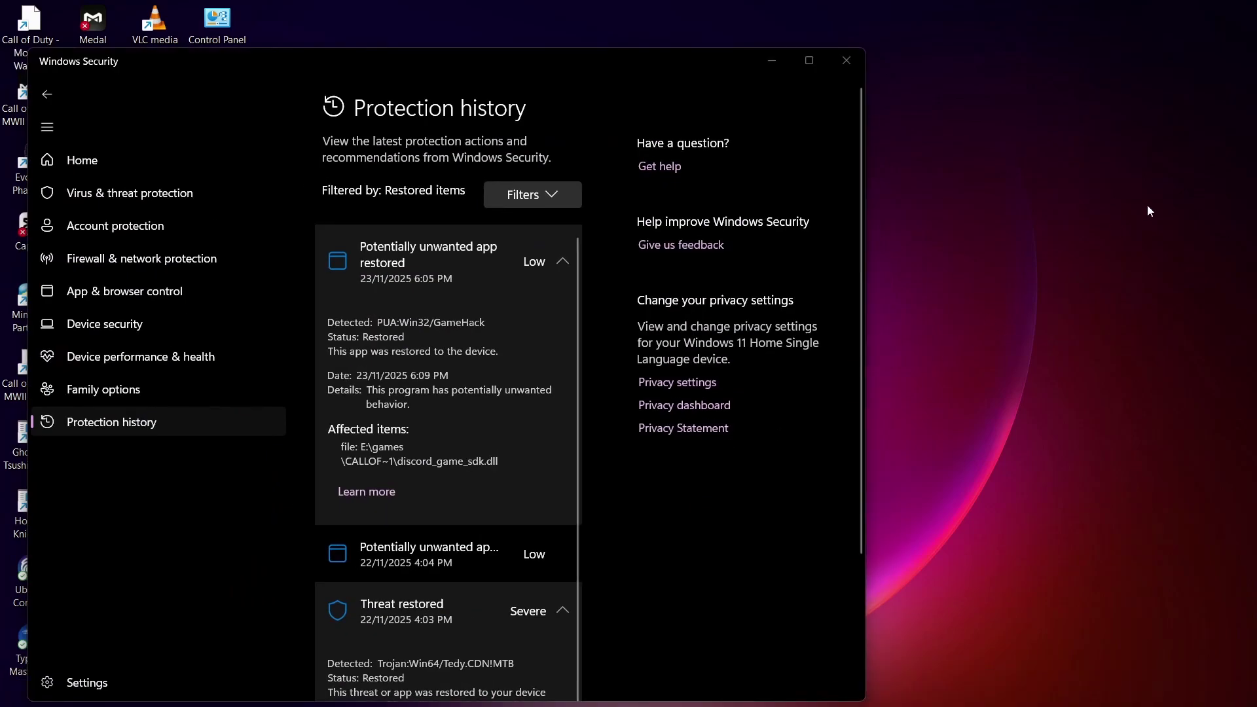
click(771, 61)
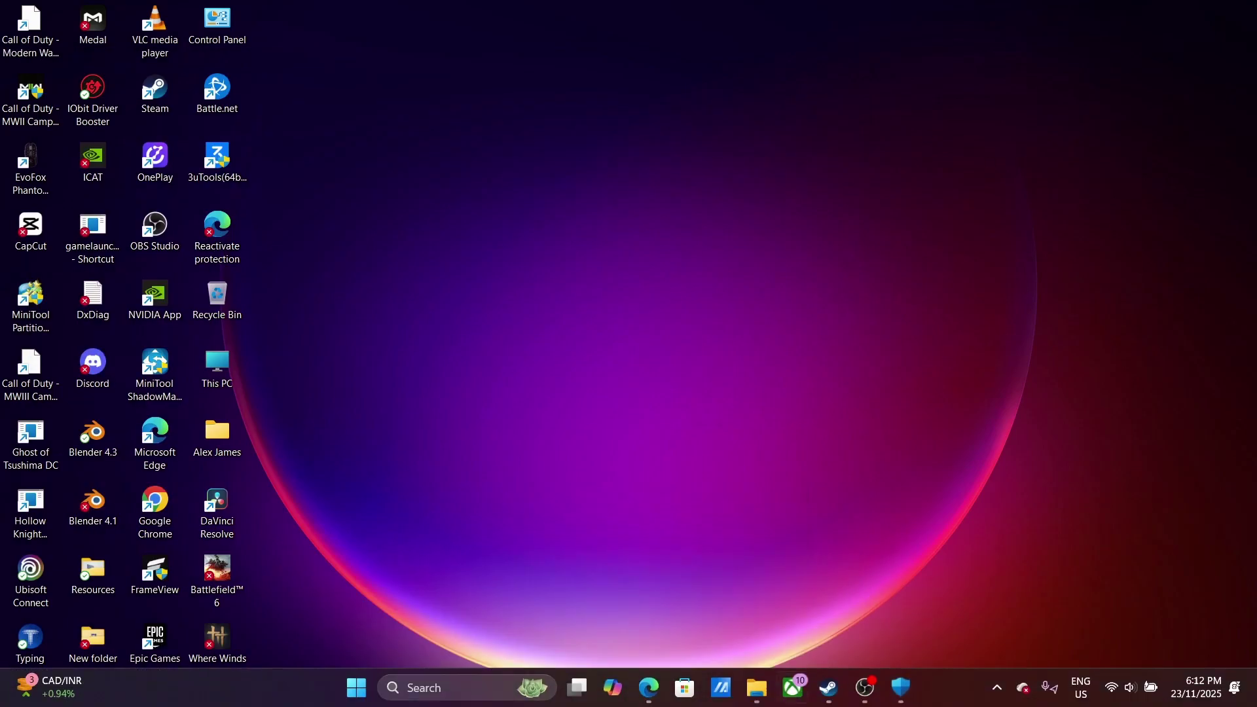
click(896, 692)
click(136, 387)
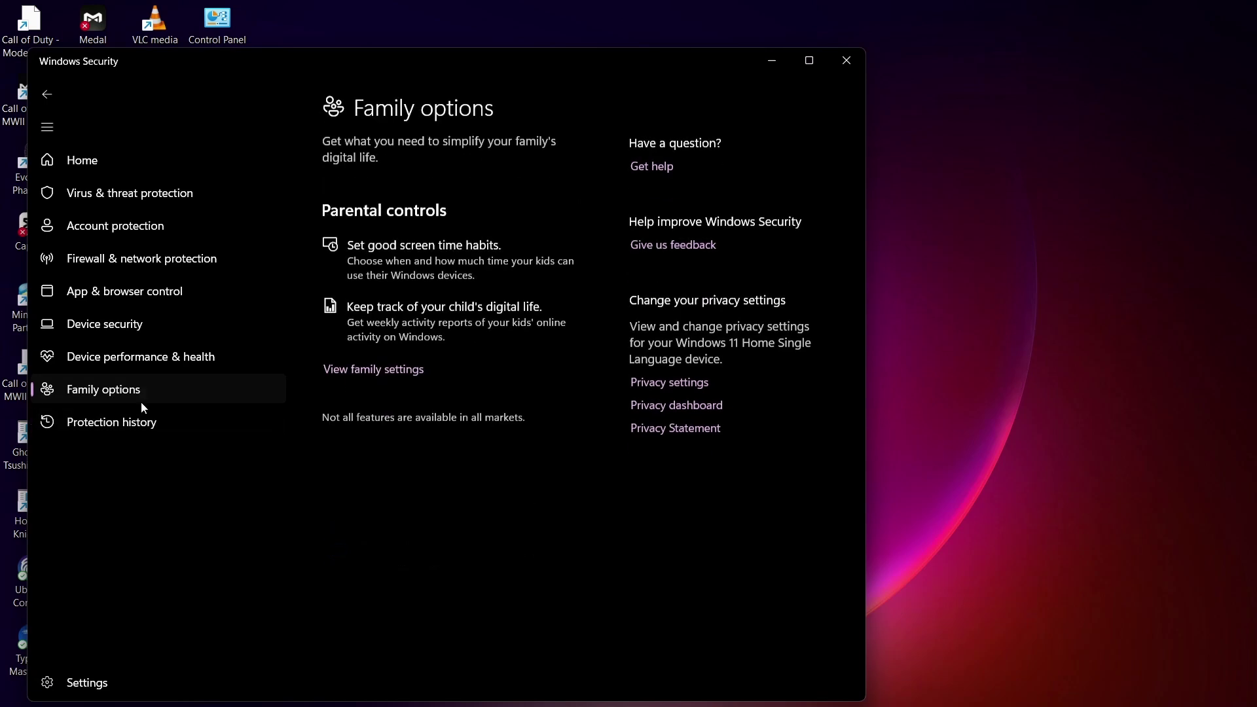
click(150, 425)
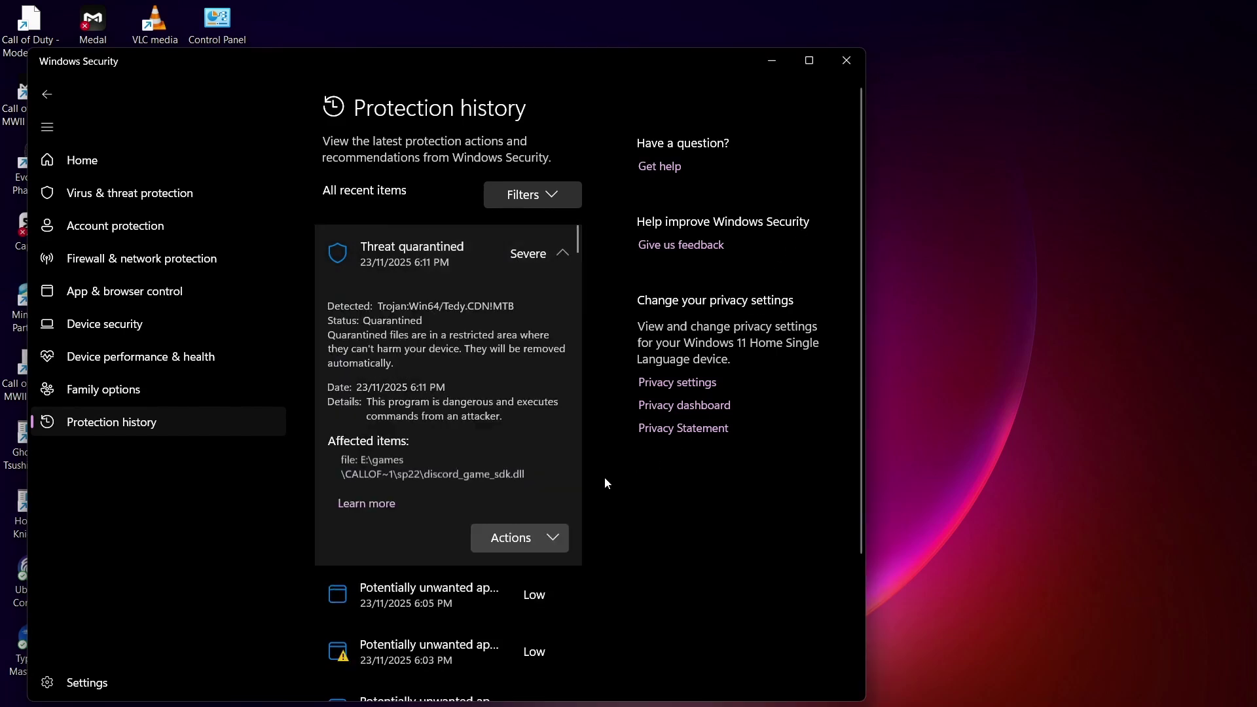
click(541, 537)
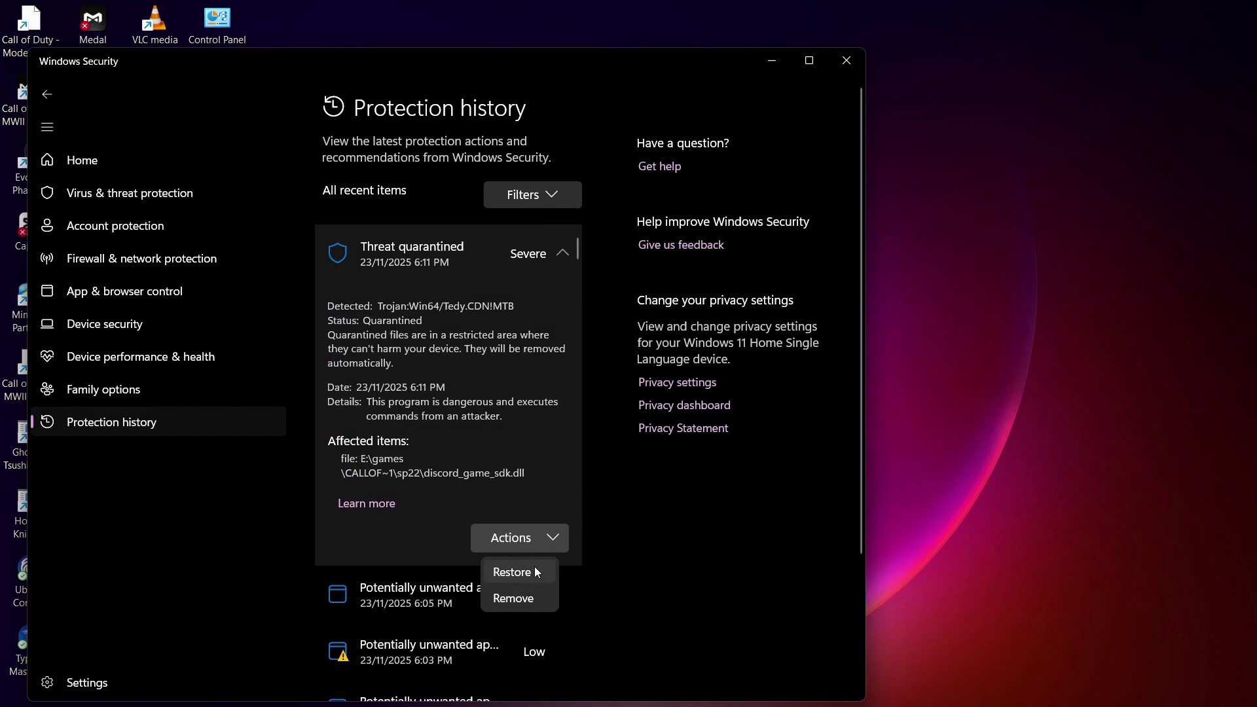
click(535, 567)
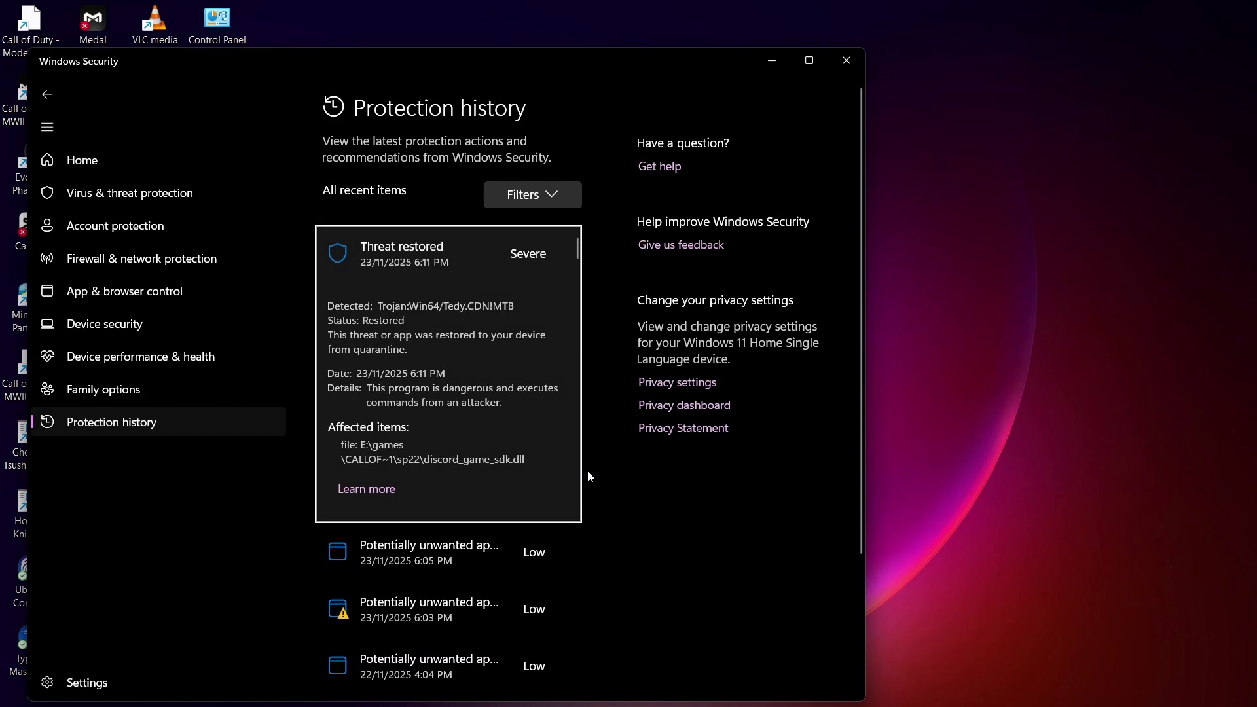
Step: Examine the PUA:Win32/Packunwan detection dated 23/11/2025 6:03 PM and its available actions, and minimize Windows Security
click(561, 610)
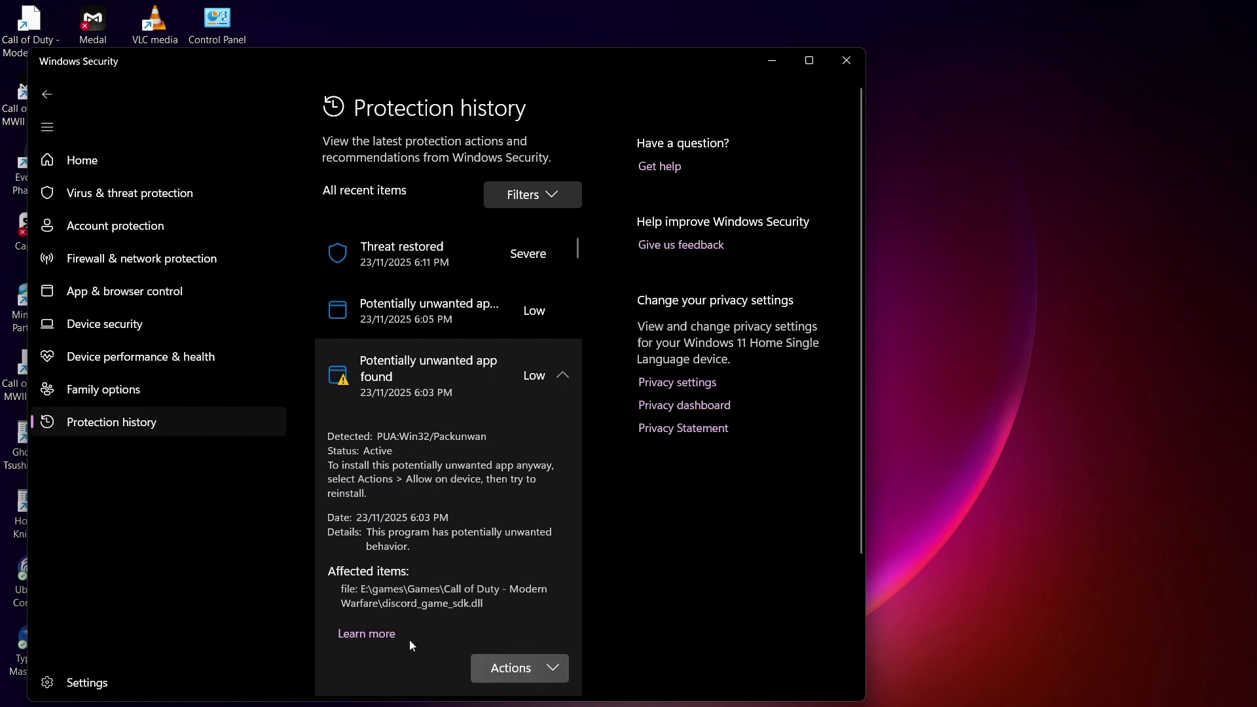
click(544, 674)
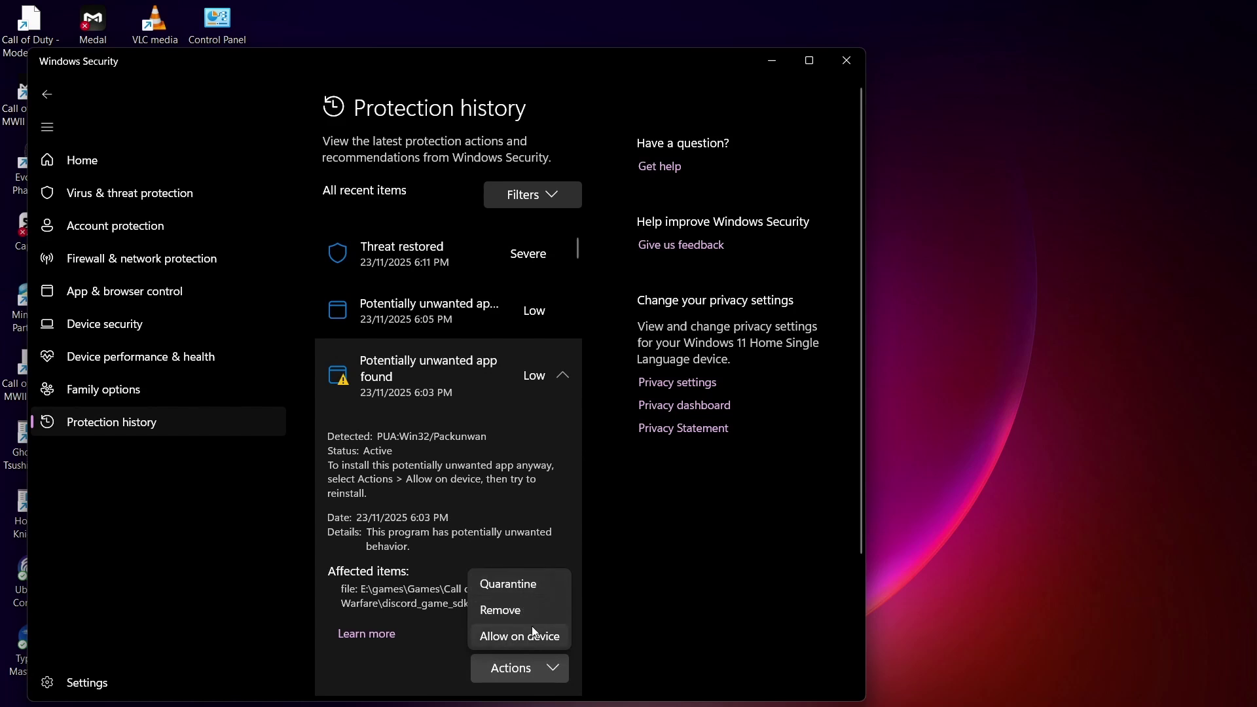
click(1091, 350)
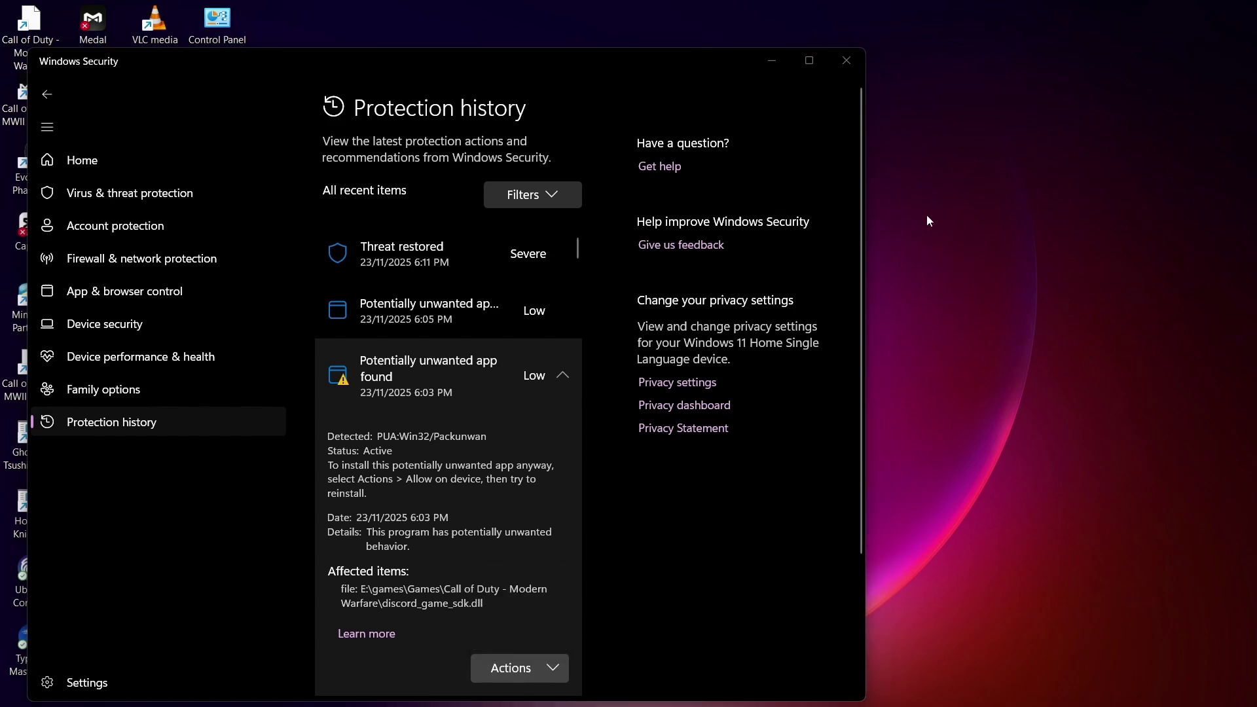
click(772, 63)
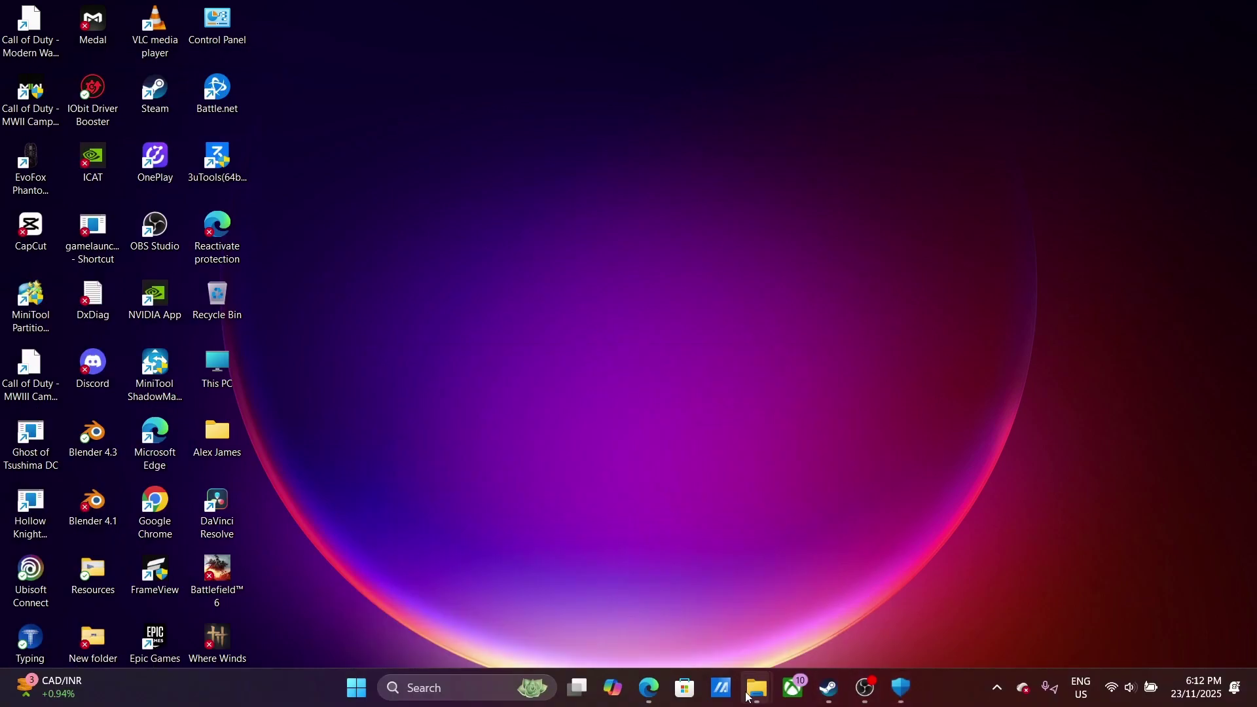
Step: Run the _start_singleplayer batch file again from the Modern Warfare II folder and bring the game window forward
mouse_move(755, 697)
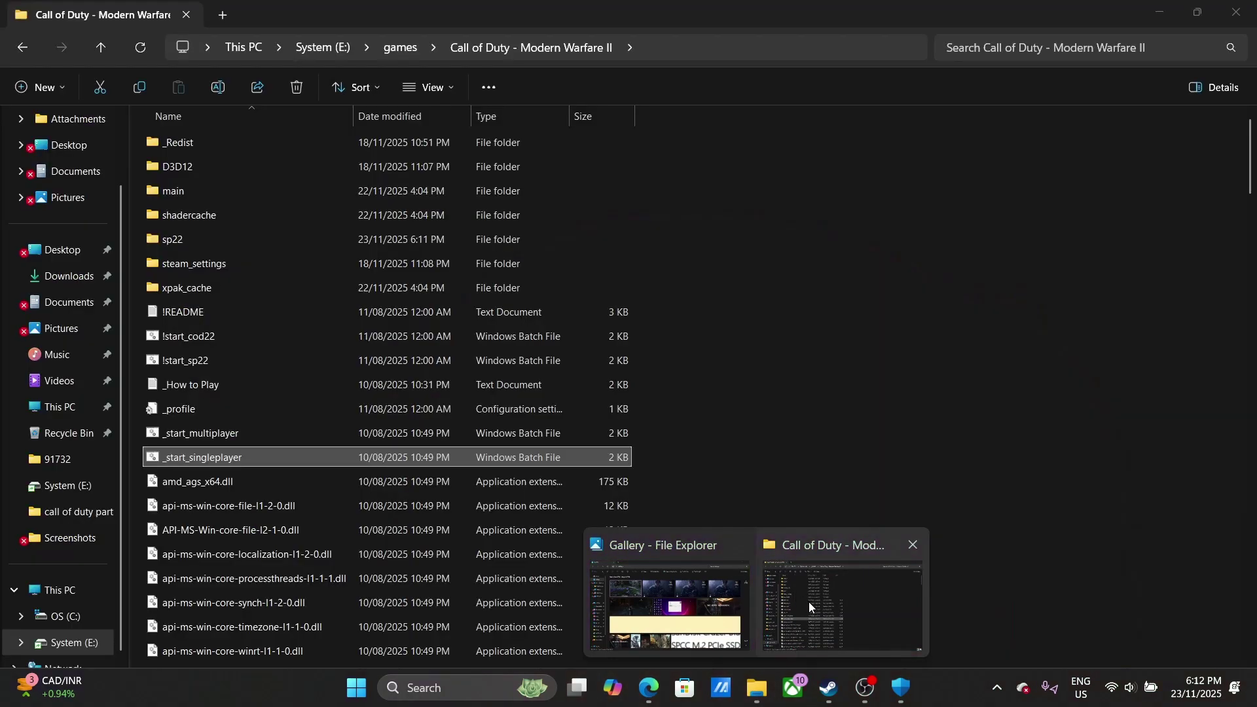
click(809, 606)
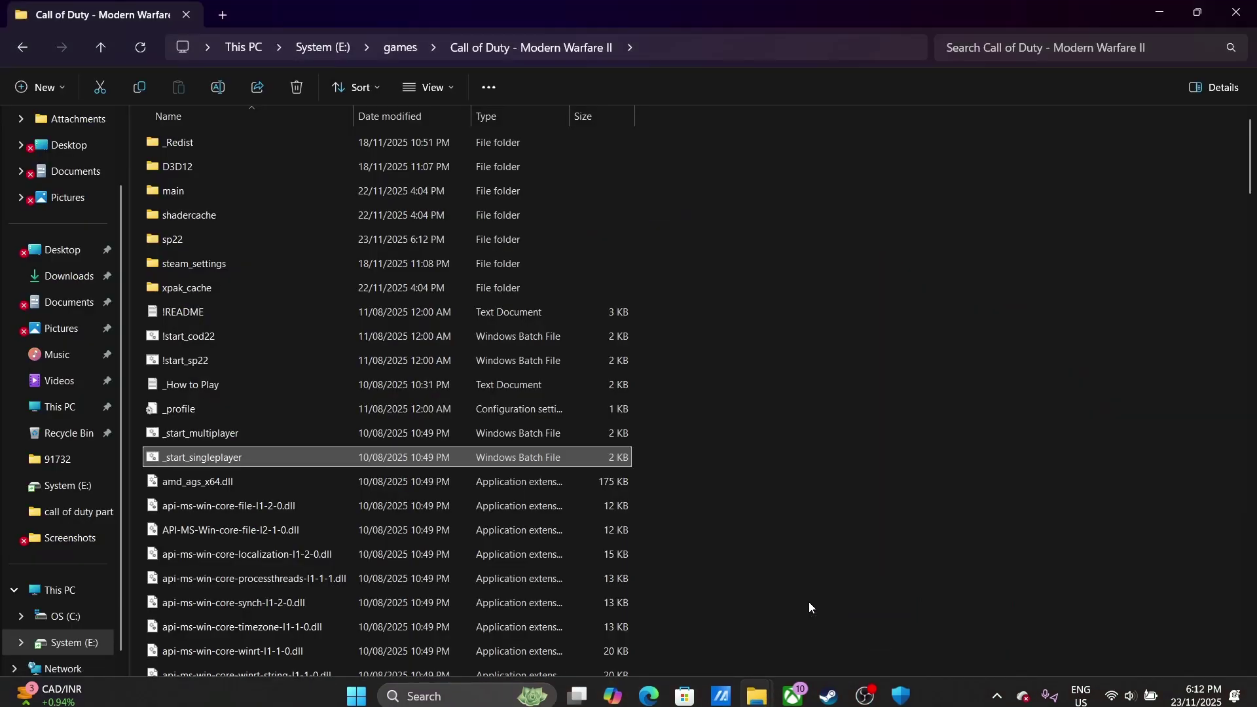
double_click(278, 450)
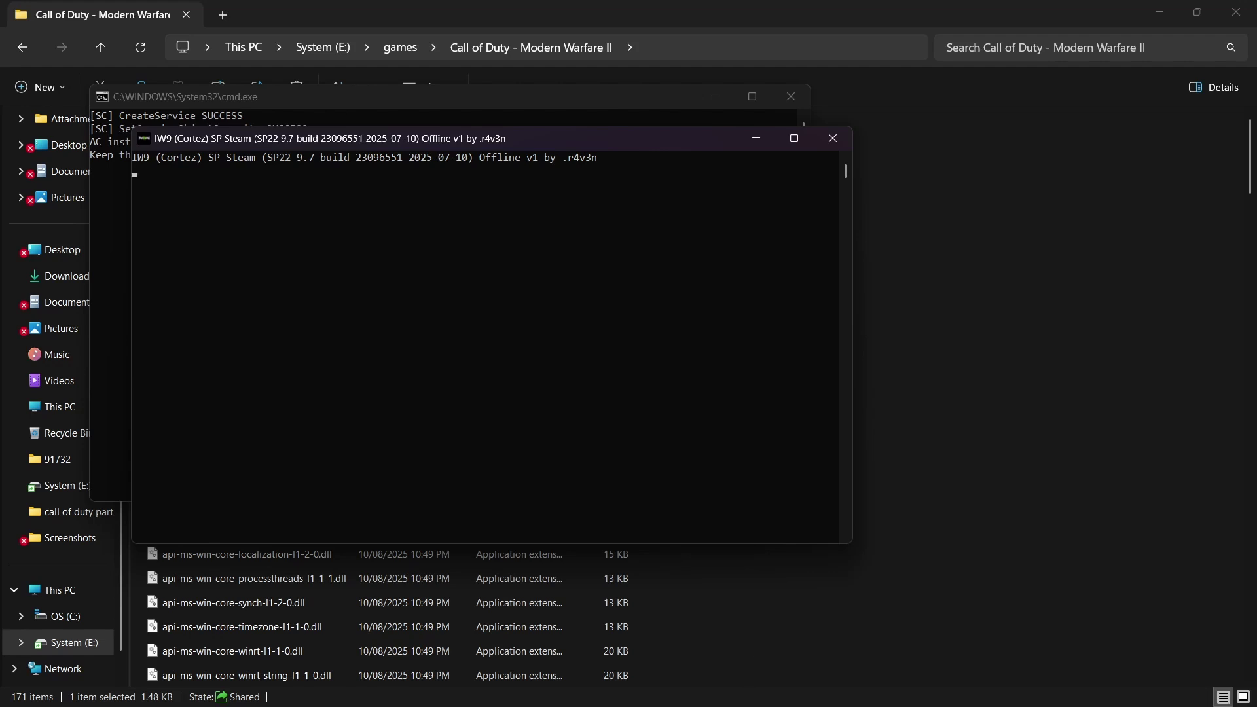
mouse_move(919, 694)
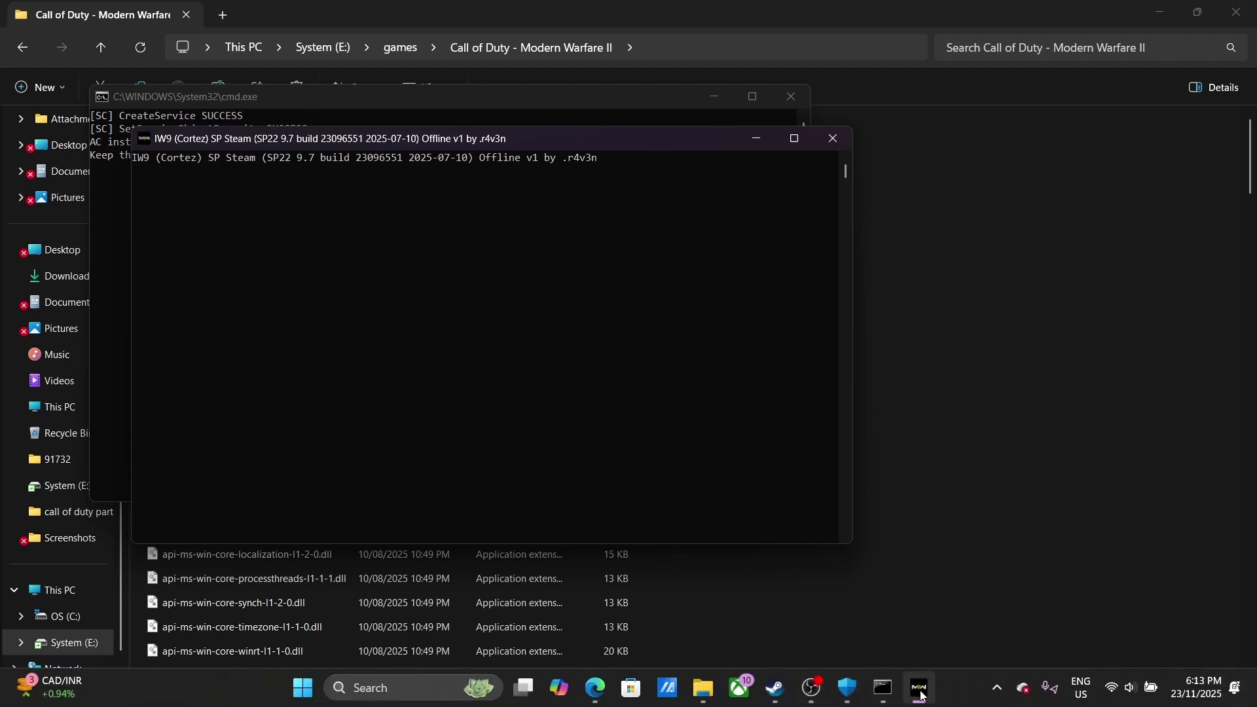
click(920, 694)
click(920, 697)
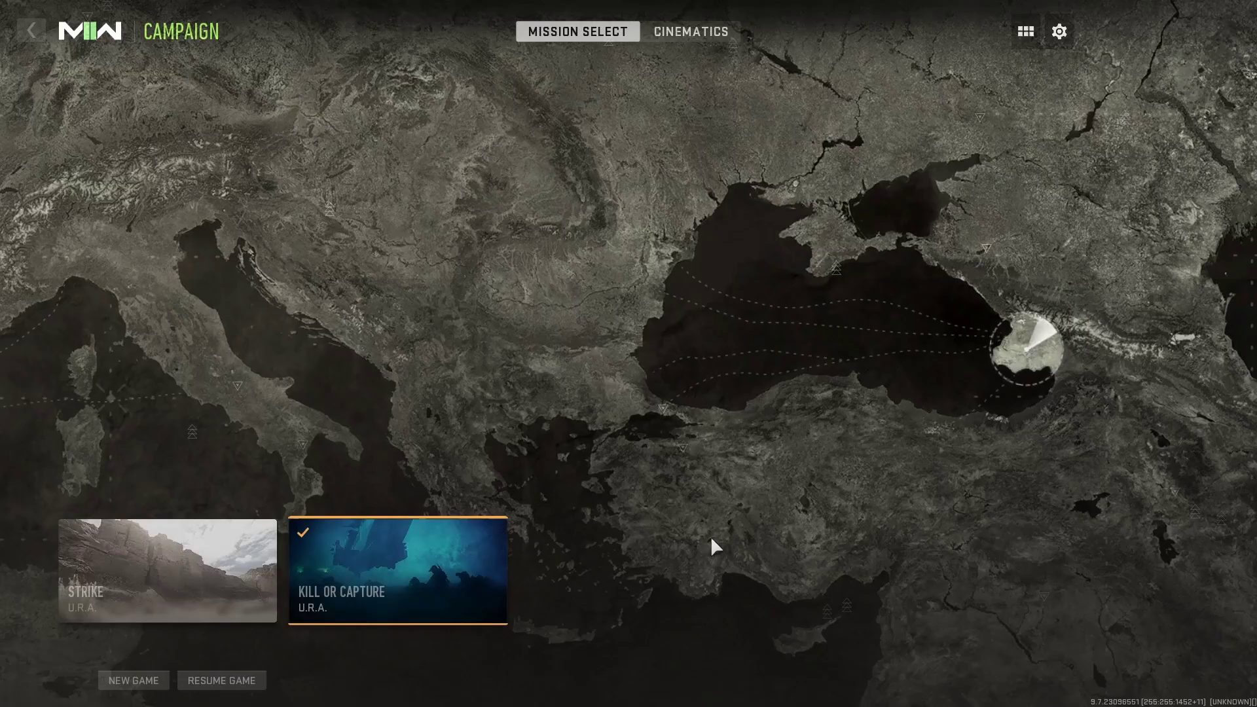
Step: Restart the Kill or Capture mission from the campaign's mission select screen
mouse_move(180, 575)
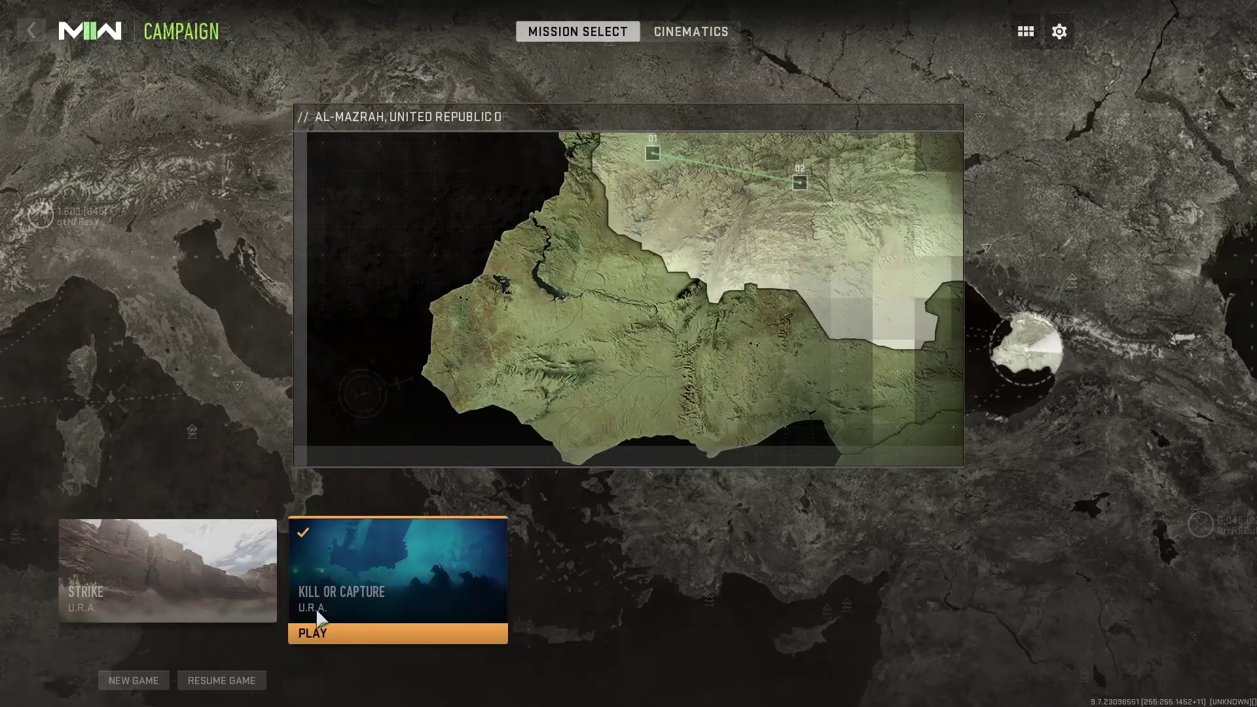
click(329, 587)
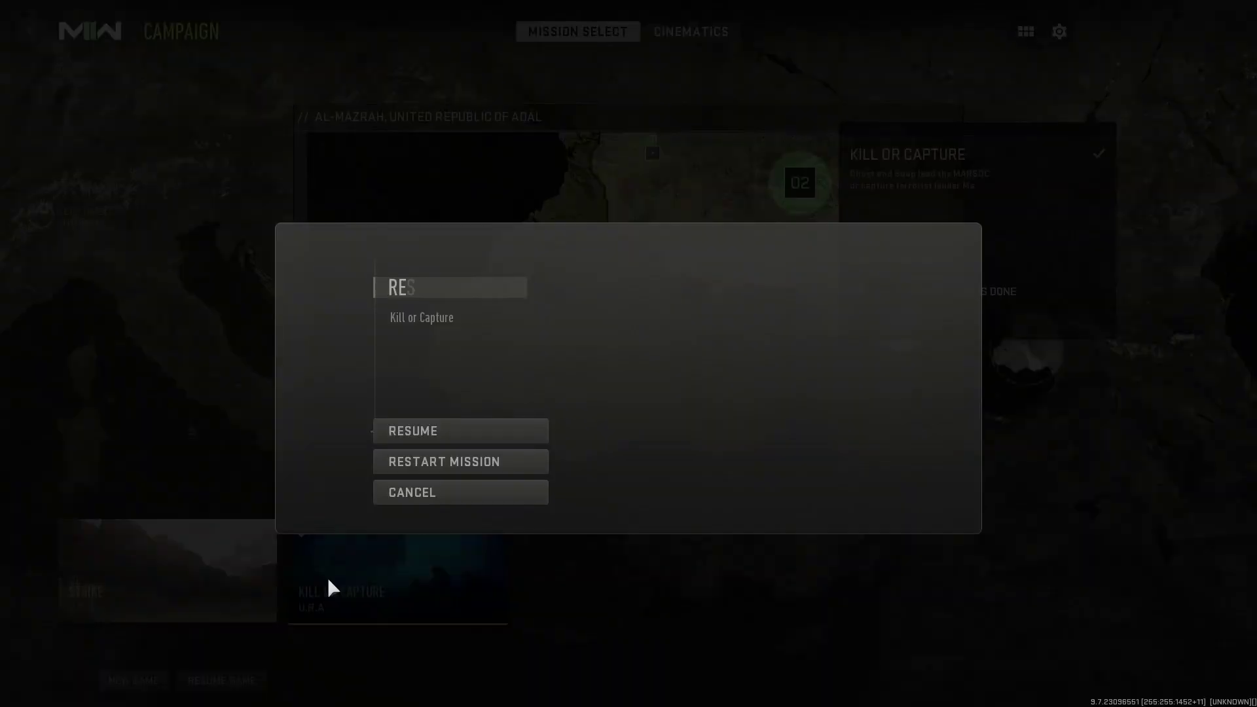
click(424, 462)
click(230, 582)
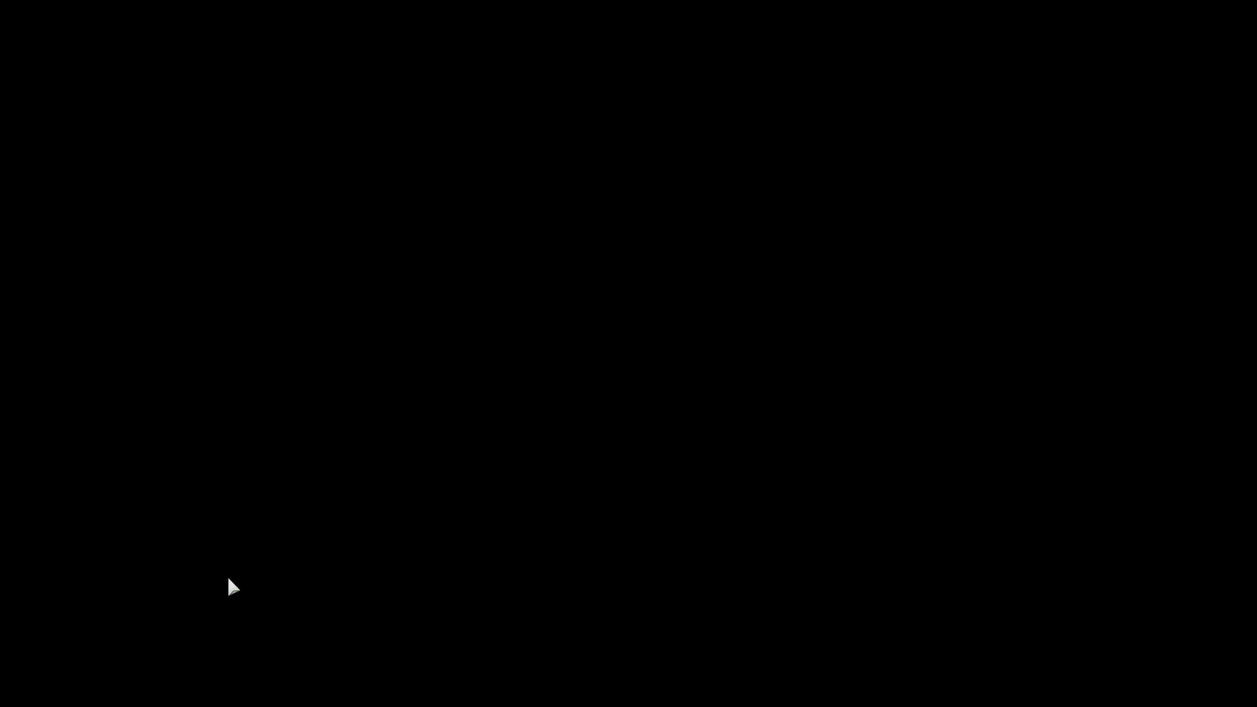